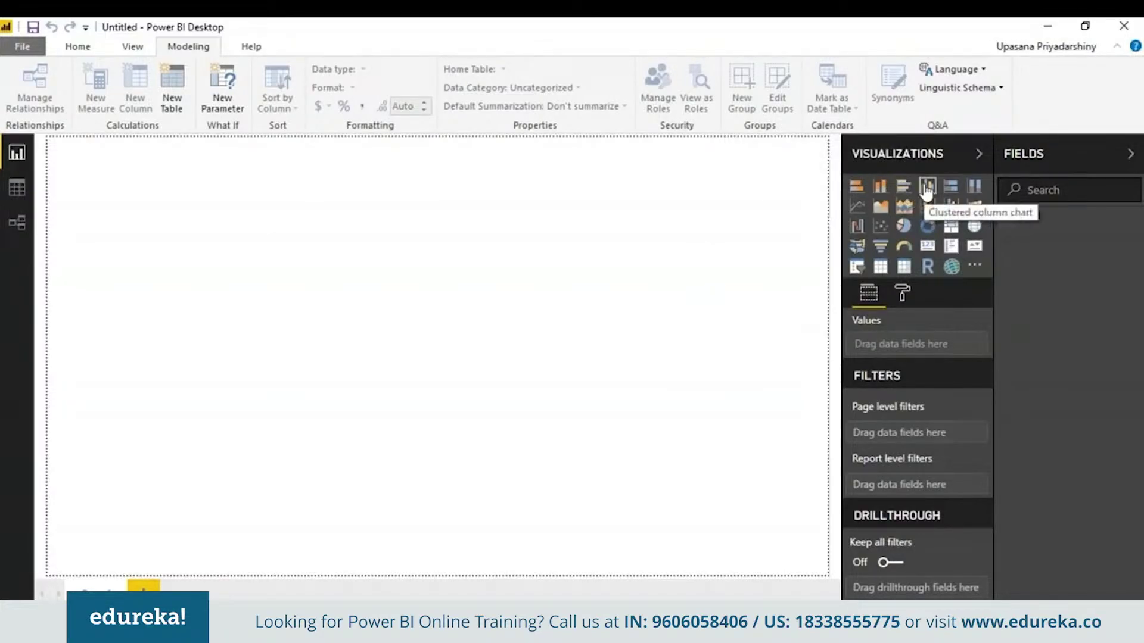
Step: Delete the stray chart and load Sheet1 from the actual vs target.xlsx workbook
left_click(926, 188)
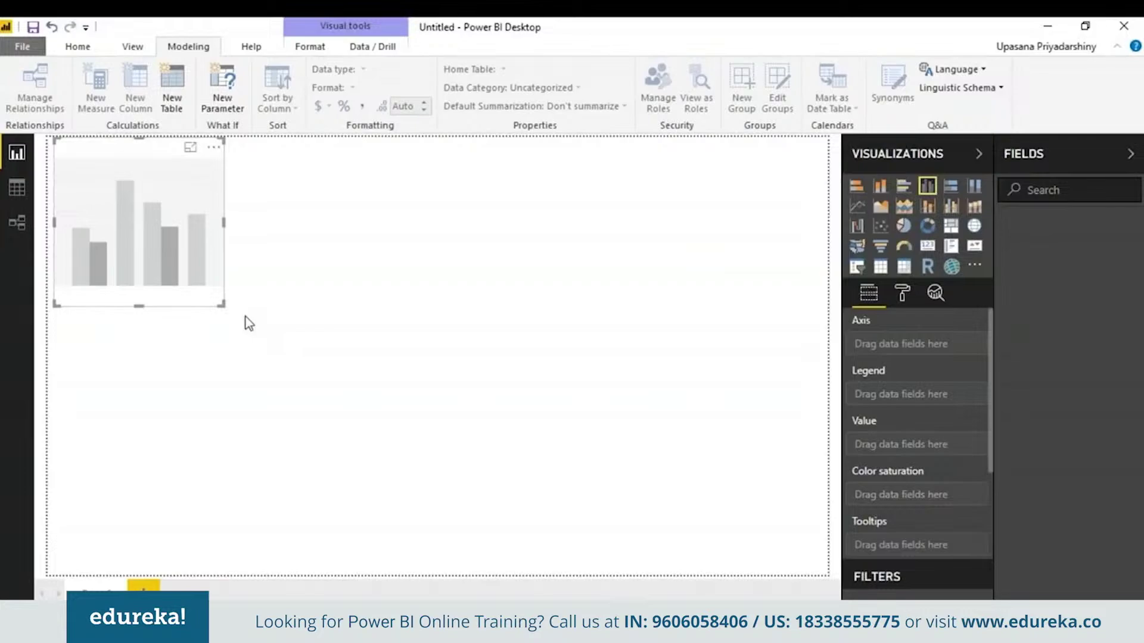
key("Delete")
left_click(95, 48)
left_click(162, 106)
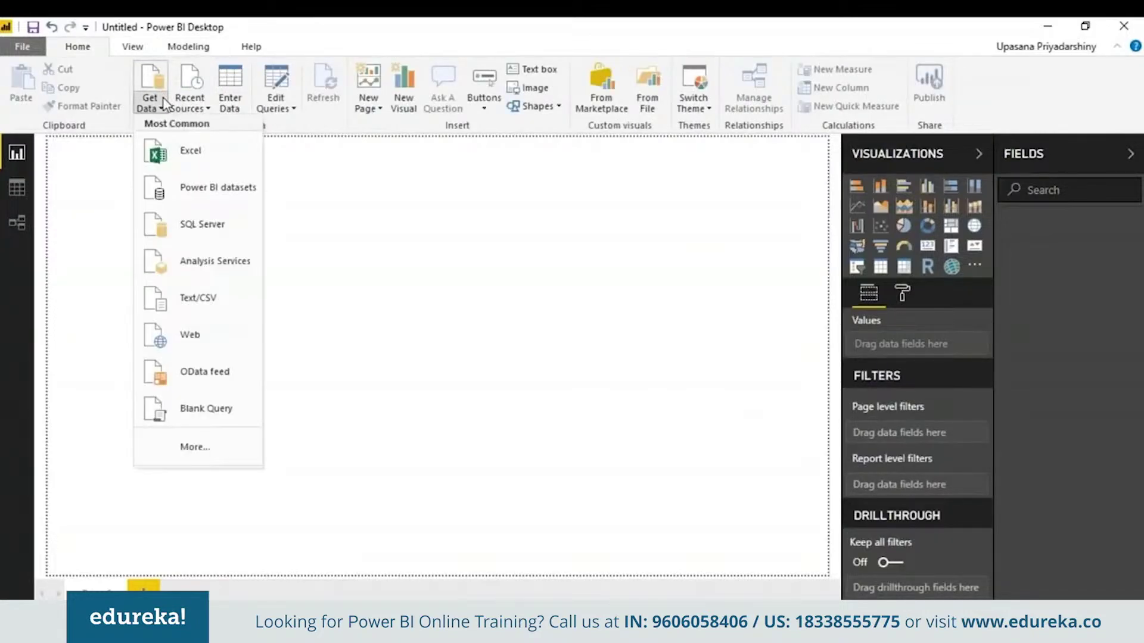
left_click(192, 166)
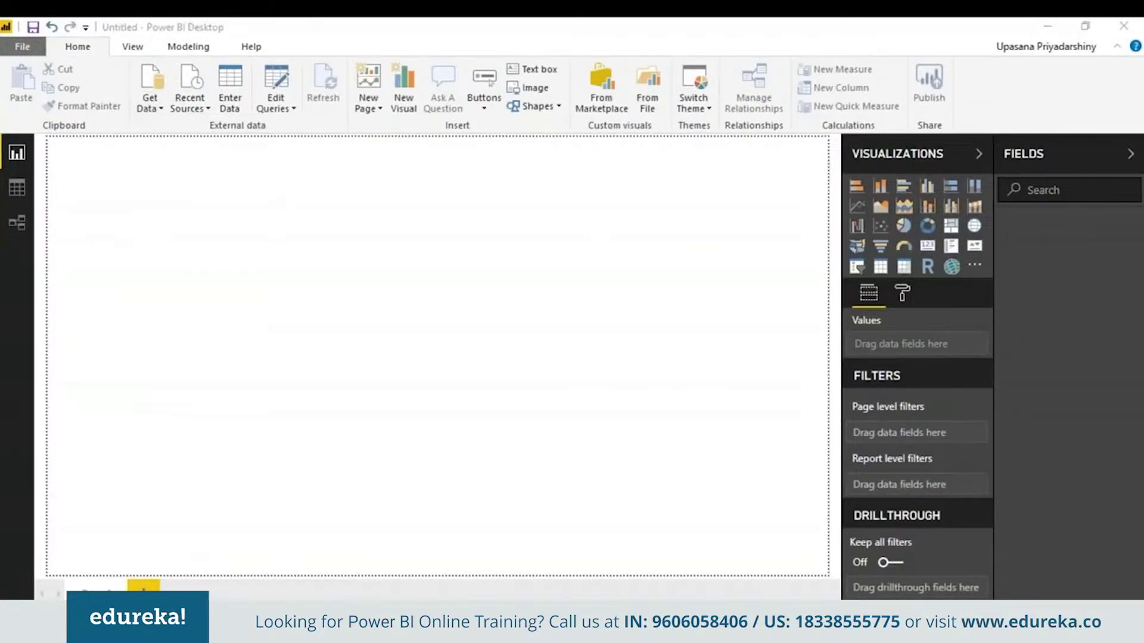
double_click(199, 135)
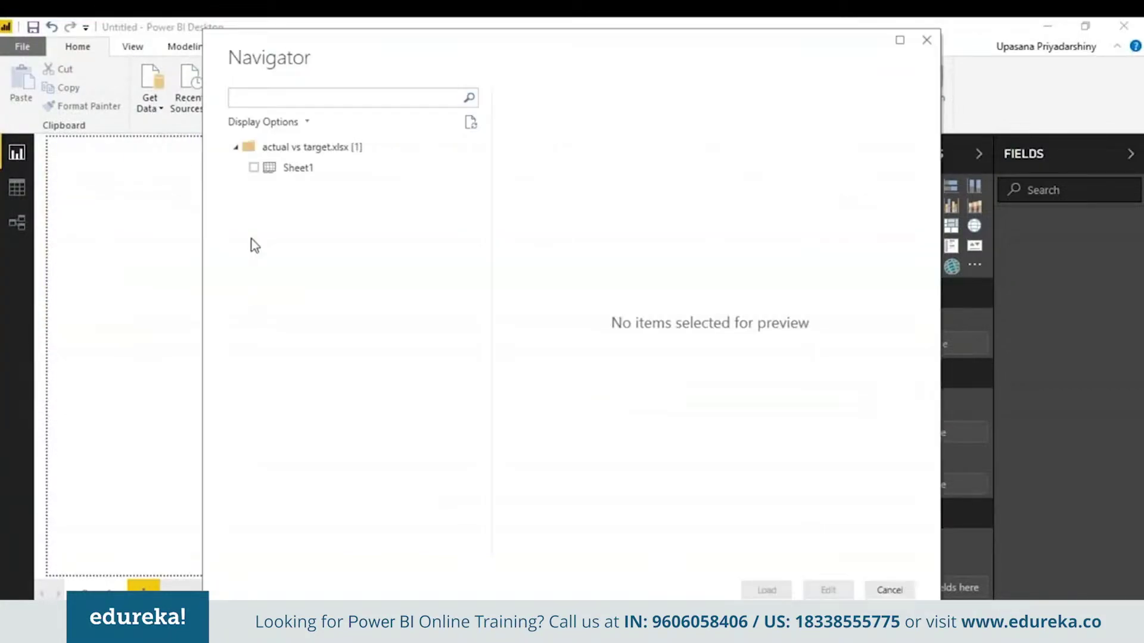
left_click(253, 167)
left_click(765, 590)
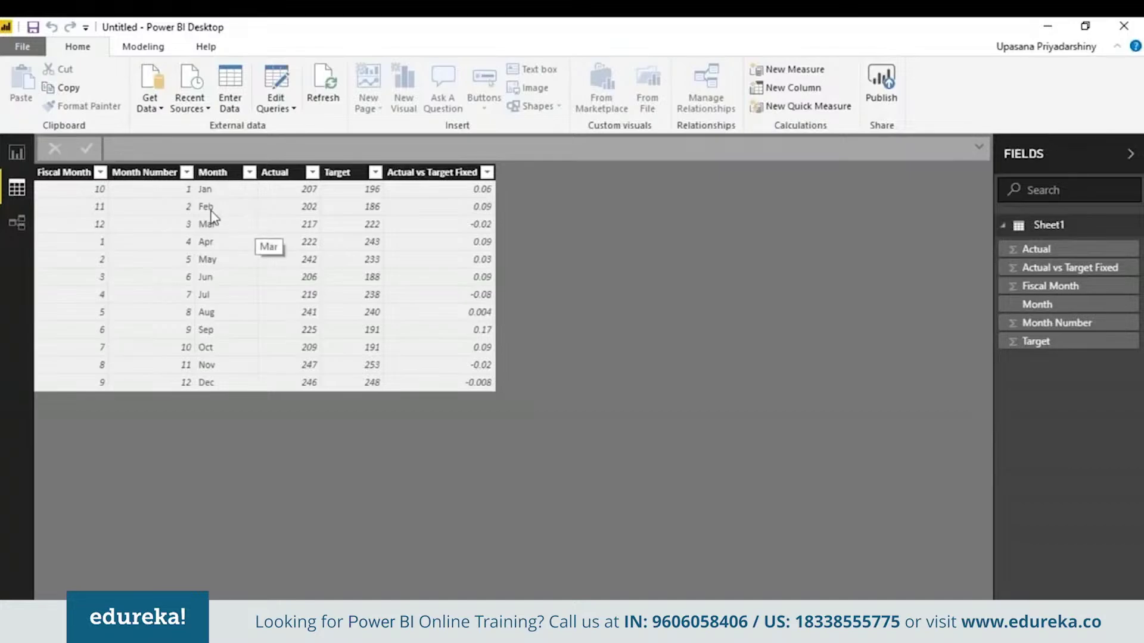
Step: Add a clustered column chart of Actual by Month stretched across the whole page
left_click(16, 154)
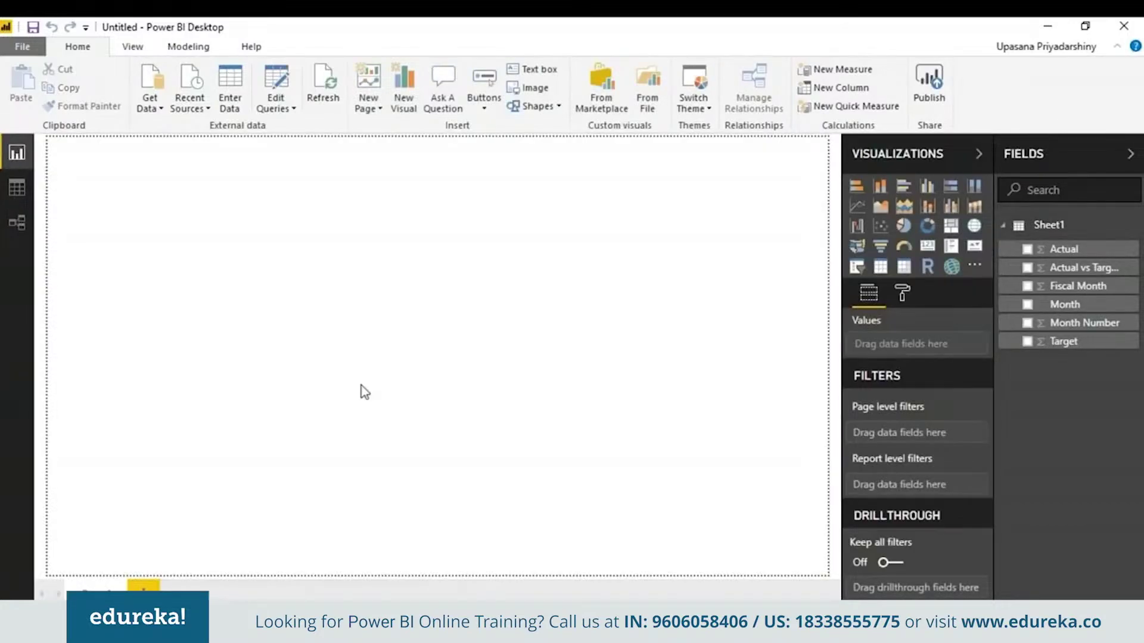
left_click(926, 186)
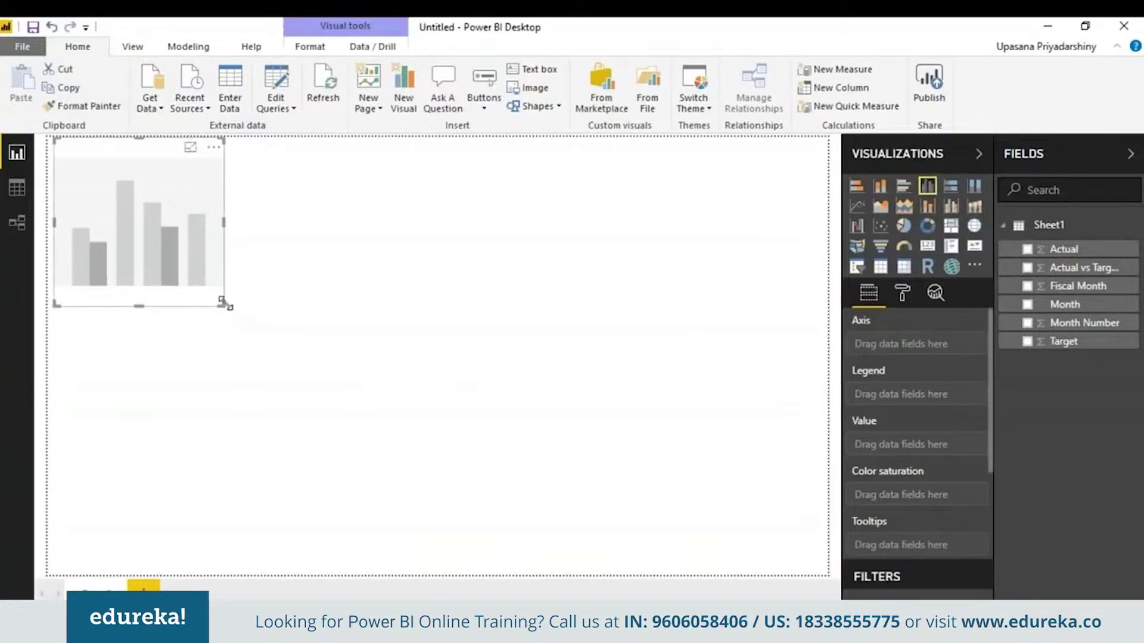
left_click_drag(223, 304, 825, 572)
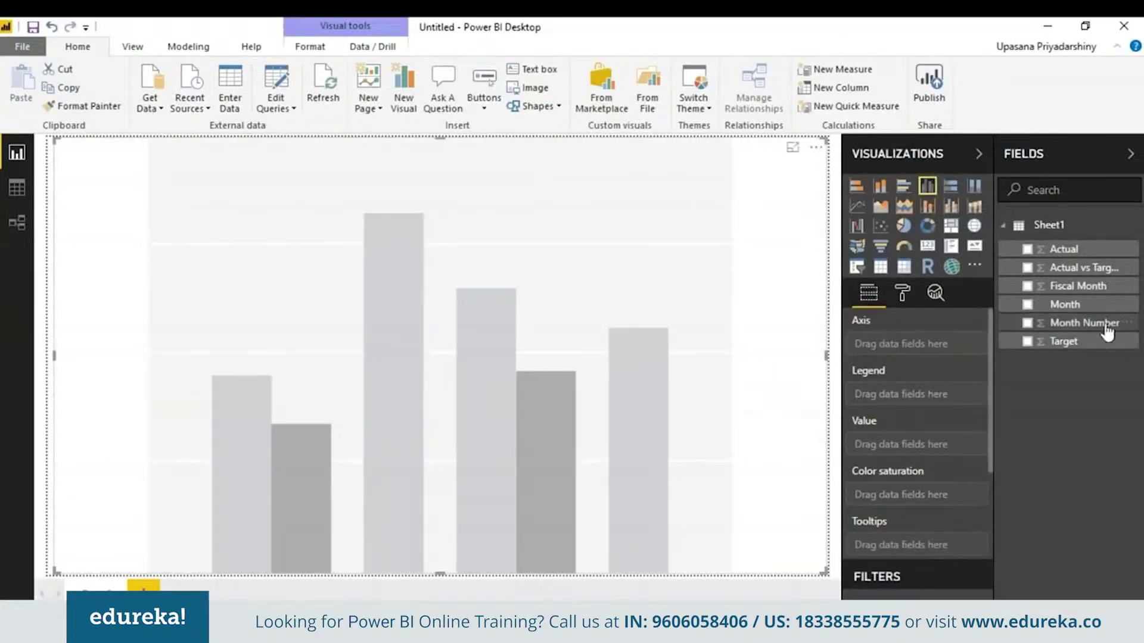
left_click(1094, 305)
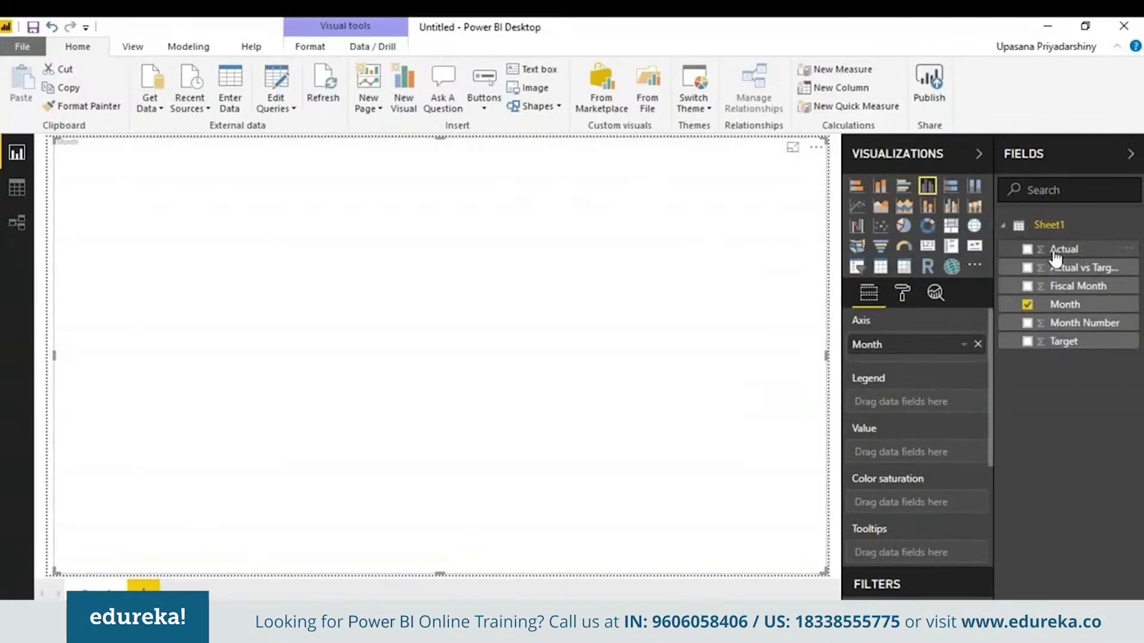
left_click_drag(1054, 256, 509, 329)
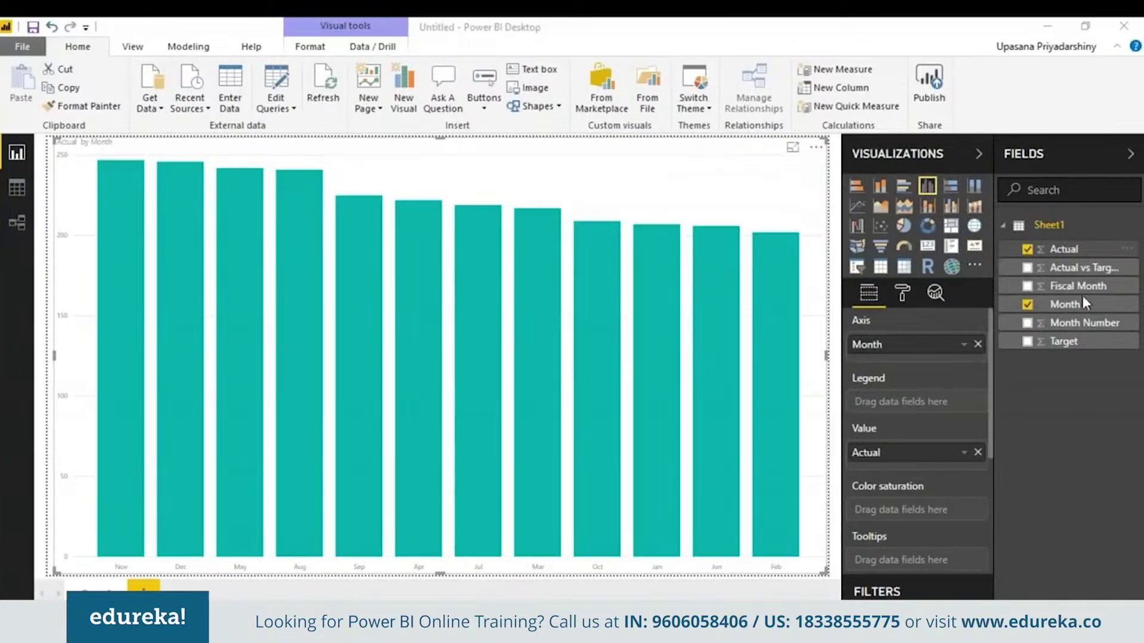
Step: Convert the chart to a KPI with Target as its goal, narrowed to half width
left_click(1055, 353)
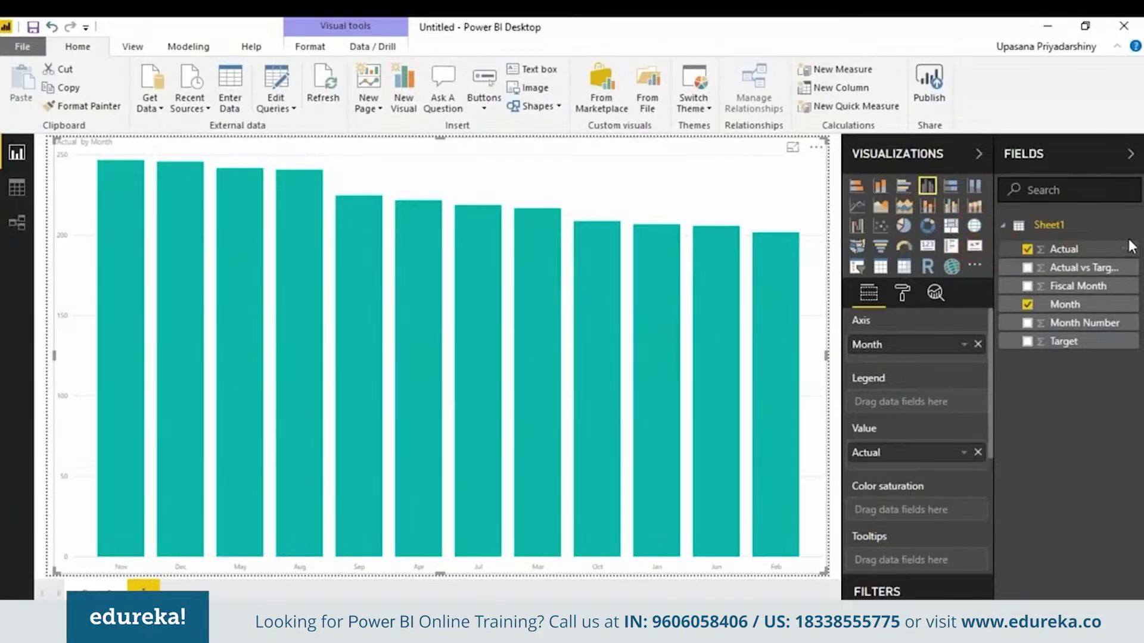
left_click(975, 247)
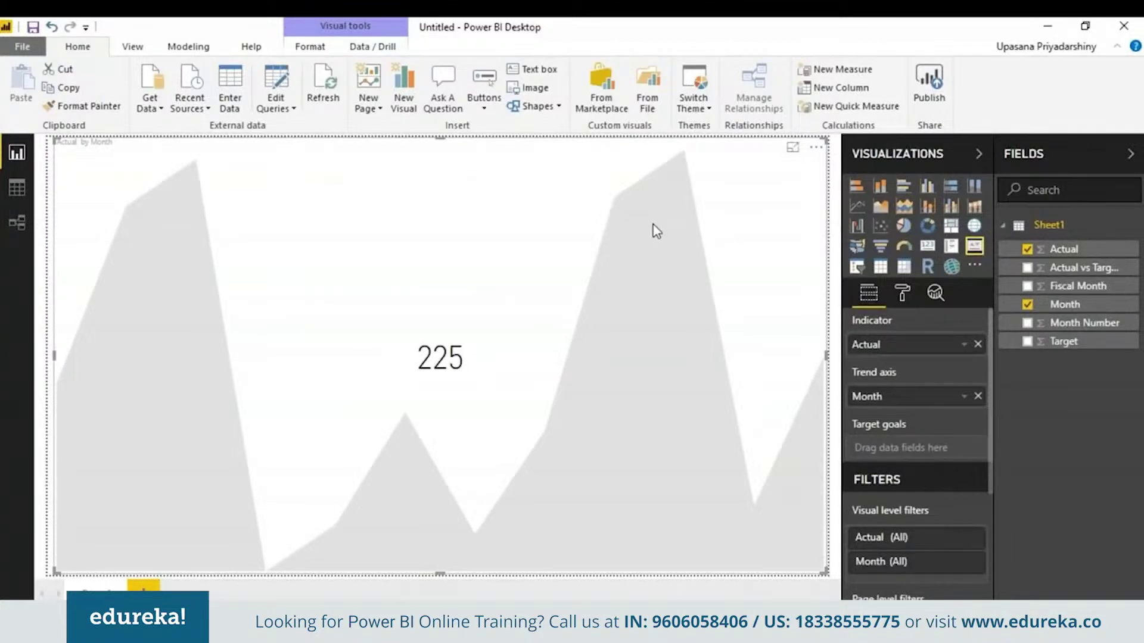
mouse_move(1063, 342)
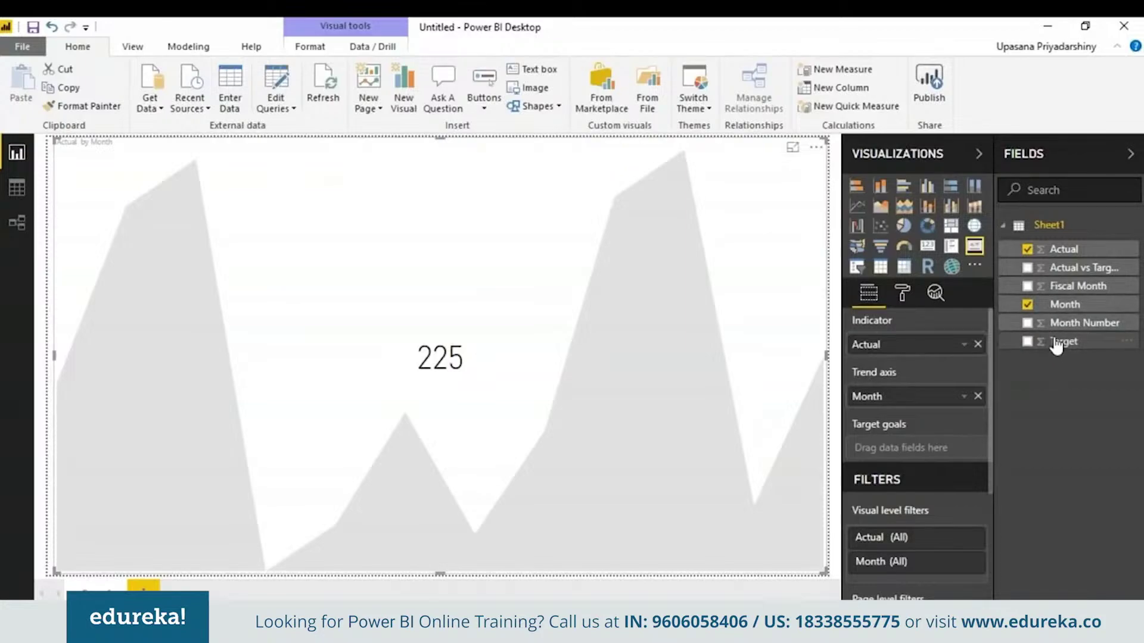
left_click_drag(1055, 345, 960, 386)
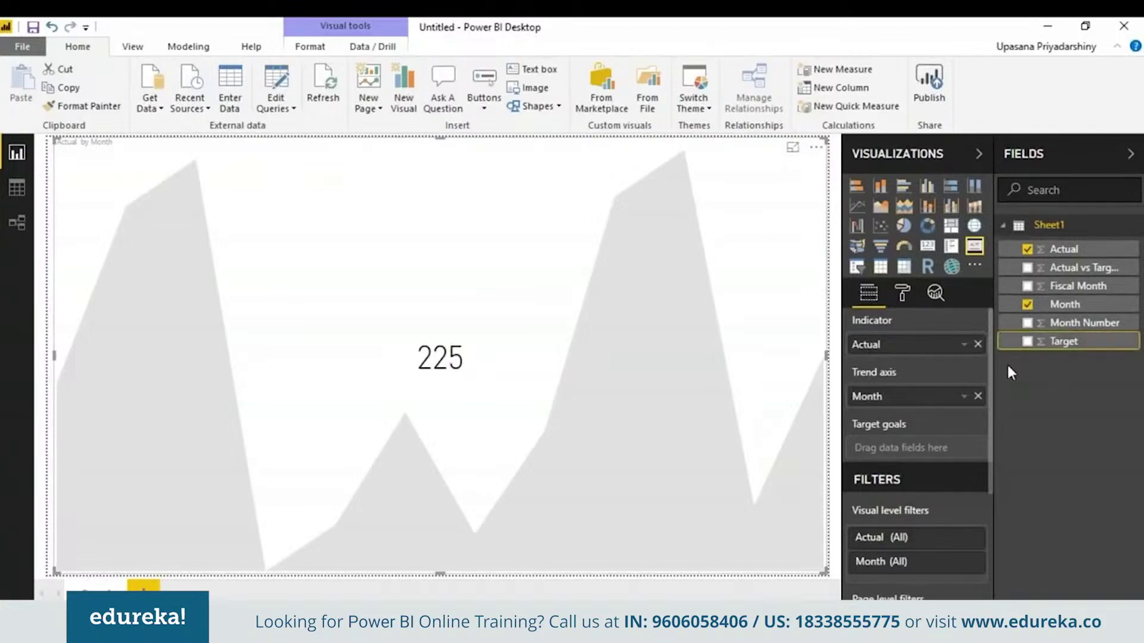
left_click_drag(1064, 341, 917, 447)
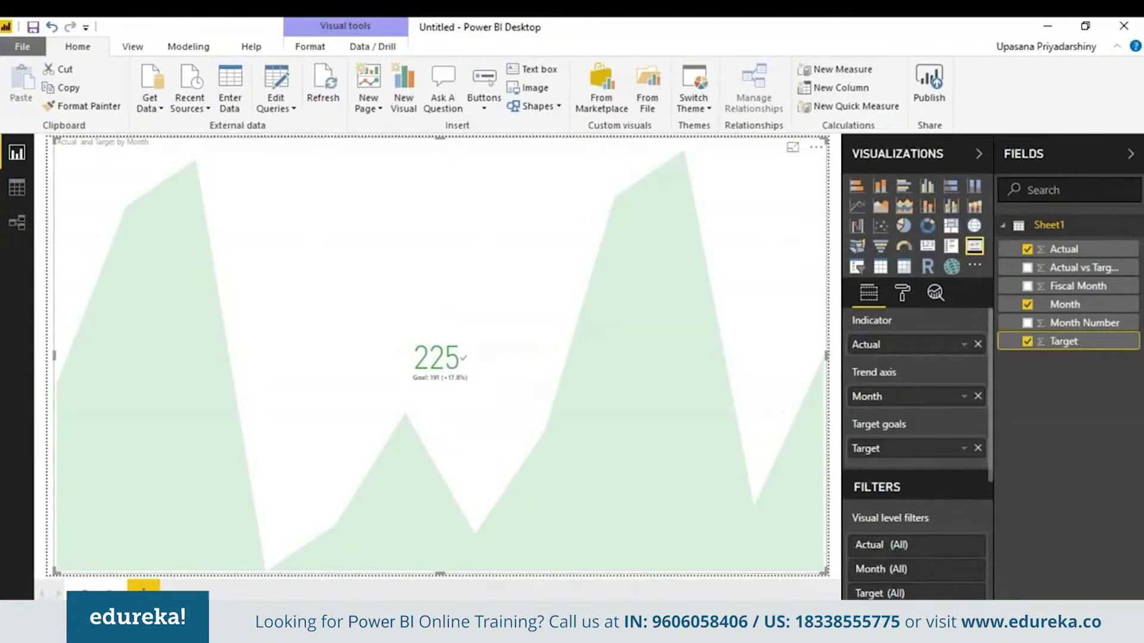
left_click_drag(823, 358, 436, 358)
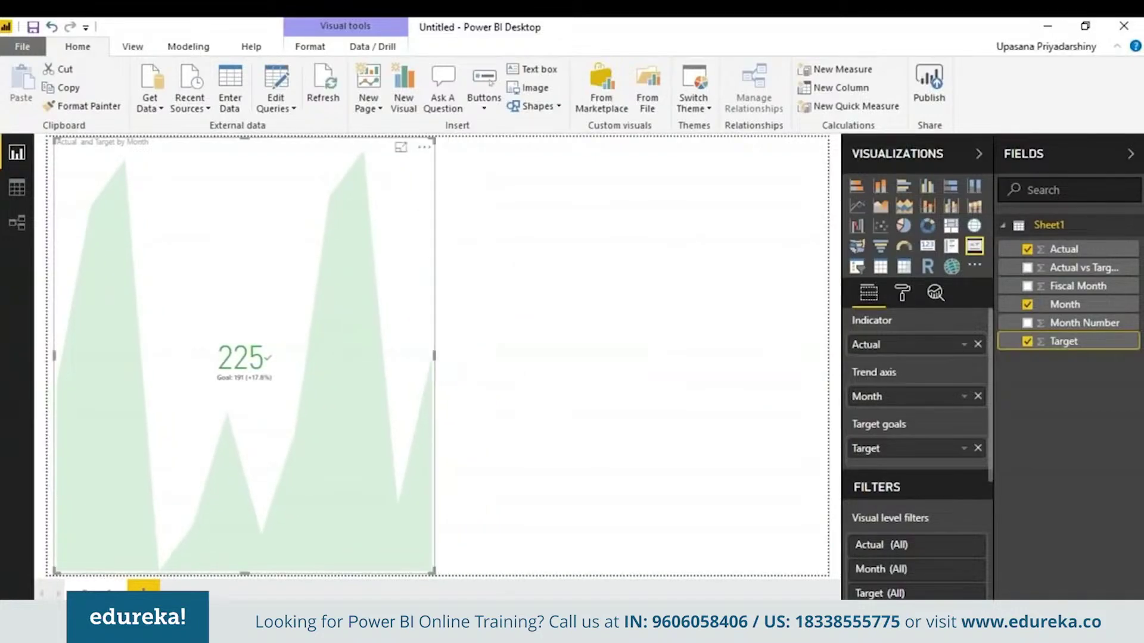
Step: Add a table with Month, Actual and Target columns beside the KPI
left_click(474, 352)
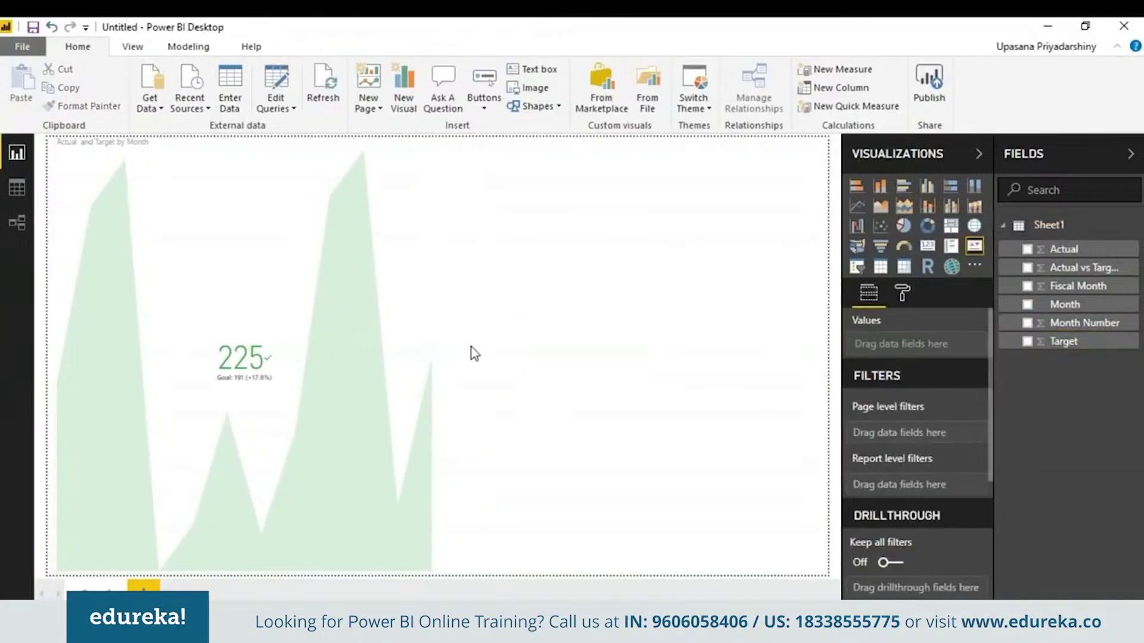
left_click(879, 267)
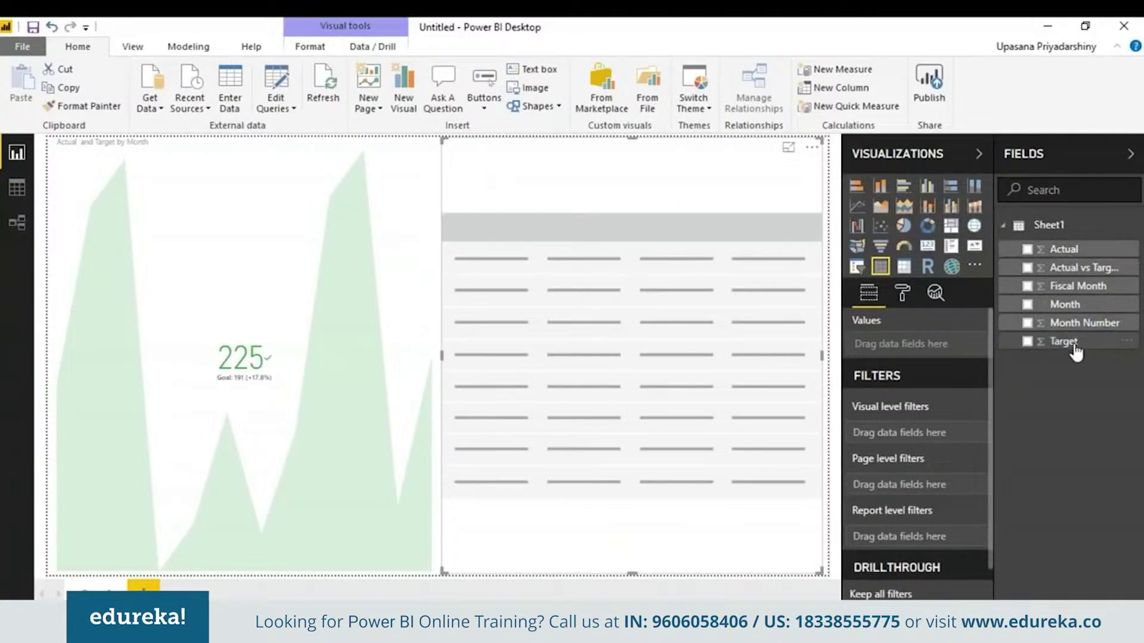
left_click_drag(1049, 304, 664, 327)
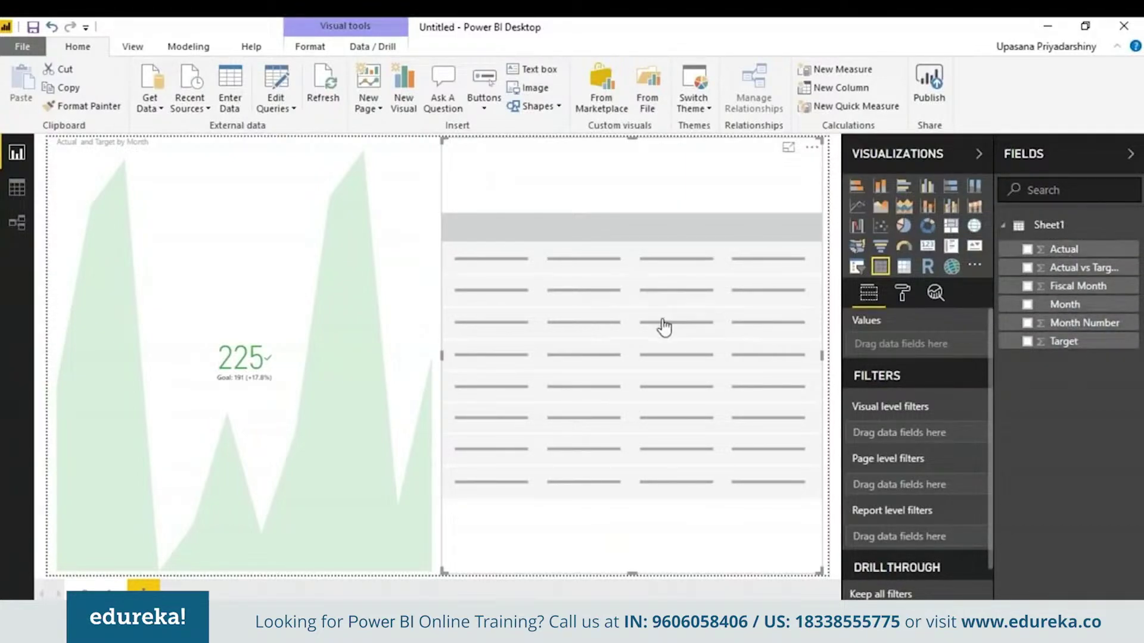
left_click_drag(1063, 249, 612, 211)
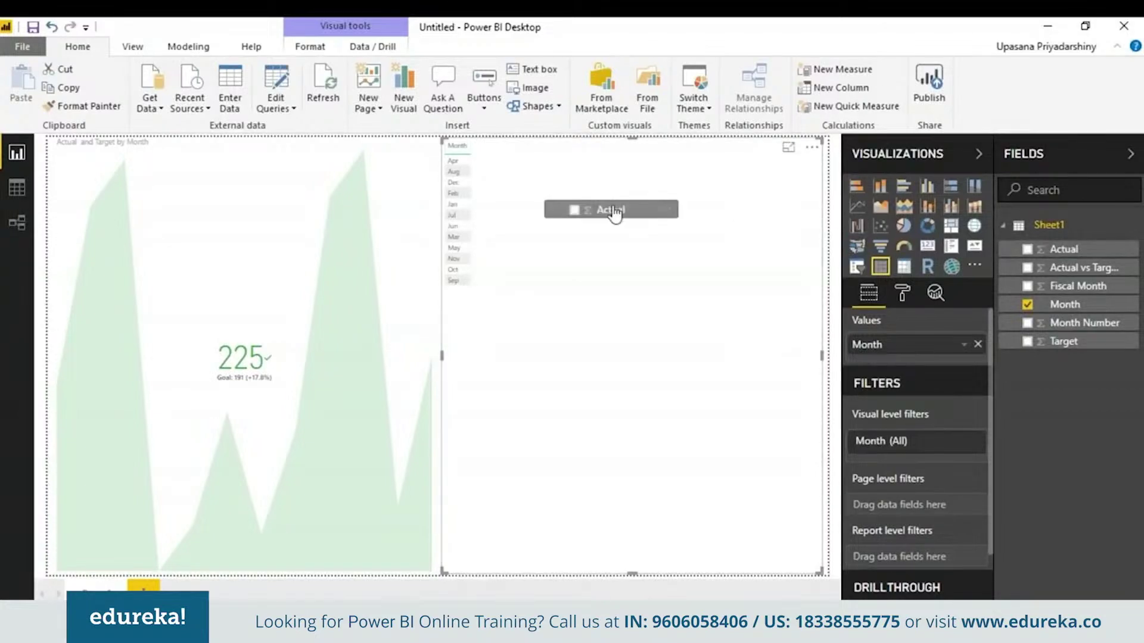
left_click_drag(1063, 342, 672, 286)
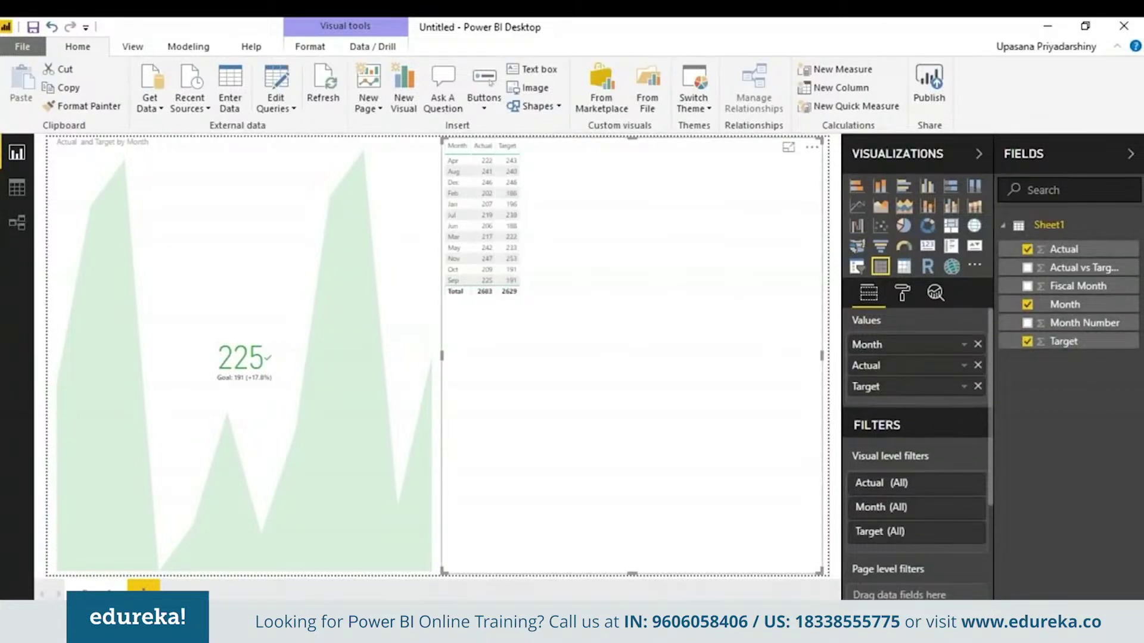
left_click(904, 291)
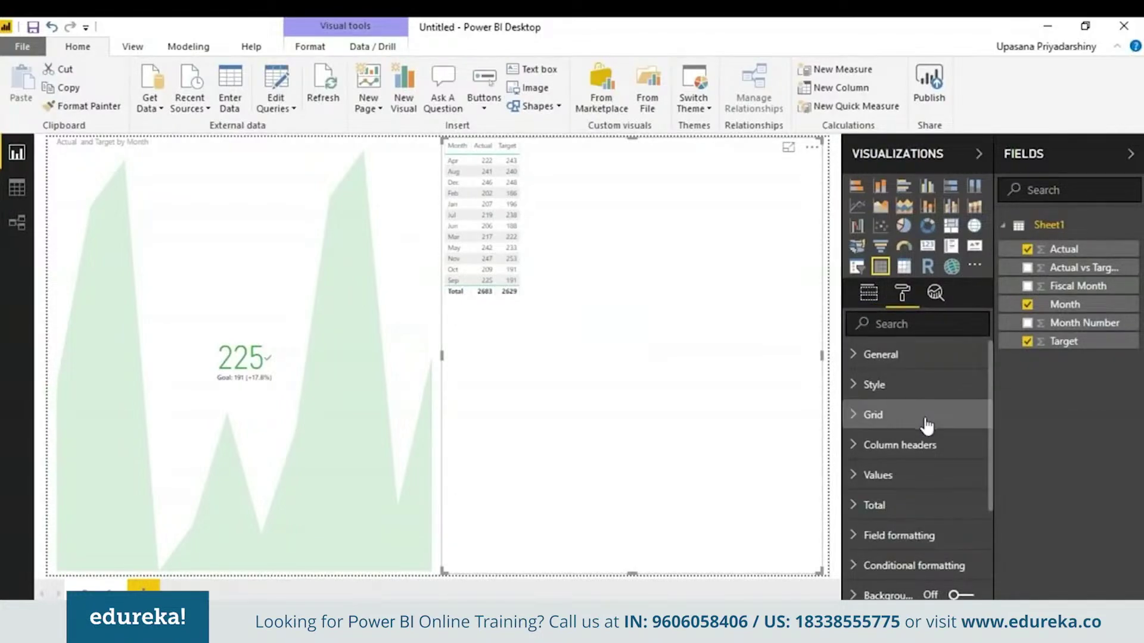
Step: Raise the table's text size to 20 and drag its edges inward to fit three columns
left_click(938, 392)
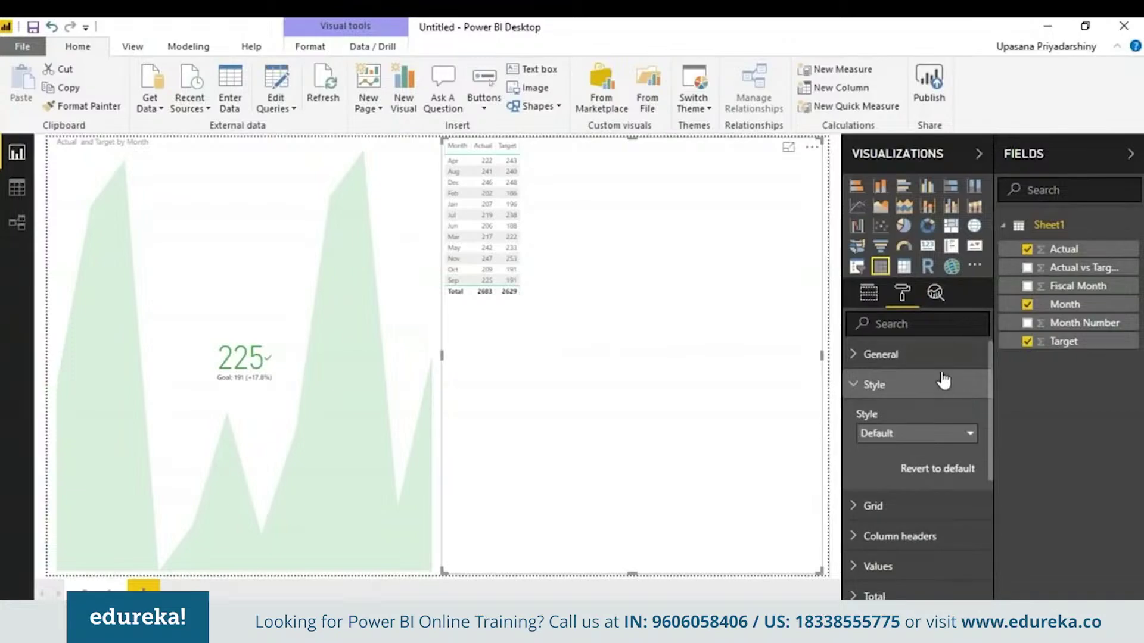
left_click(938, 357)
mouse_move(990, 364)
left_mouse_down()
mouse_move(1002, 553)
mouse_move(996, 544)
left_mouse_up()
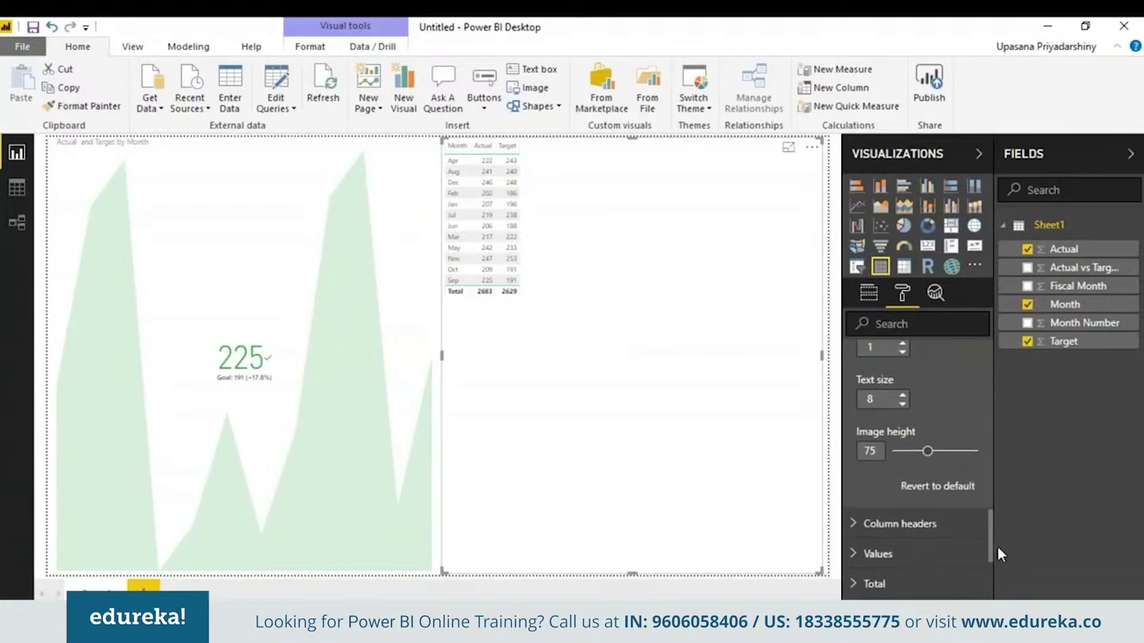
left_click(903, 419)
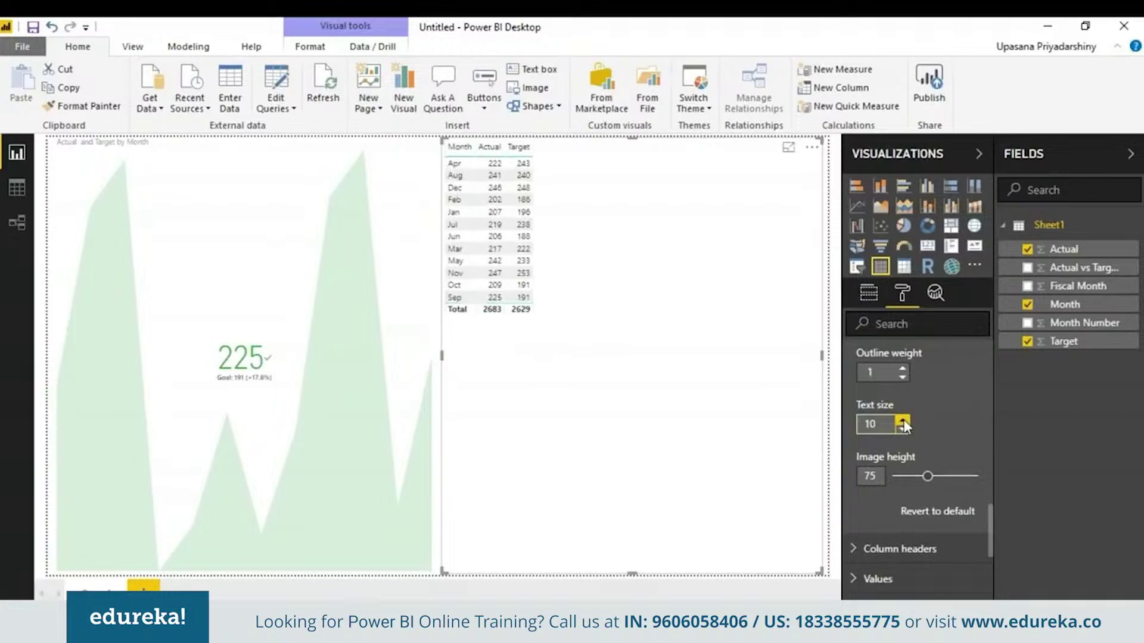
left_click(903, 420)
left_click(903, 419)
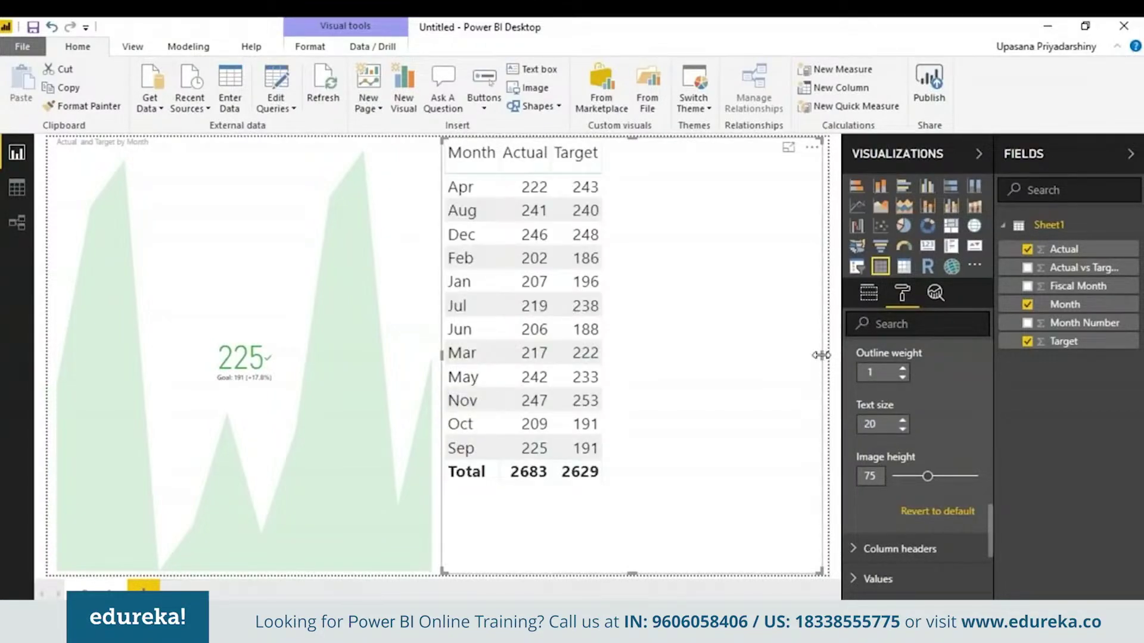
mouse_move(822, 355)
left_mouse_down()
mouse_move(668, 339)
mouse_move(620, 352)
left_mouse_up()
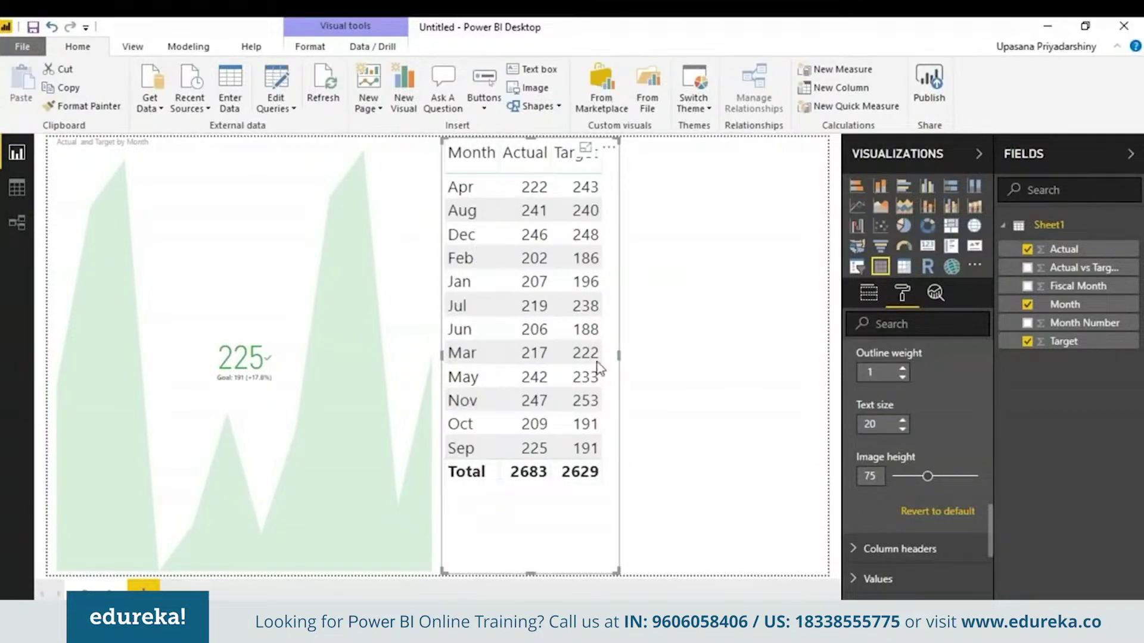
left_click_drag(530, 574, 530, 489)
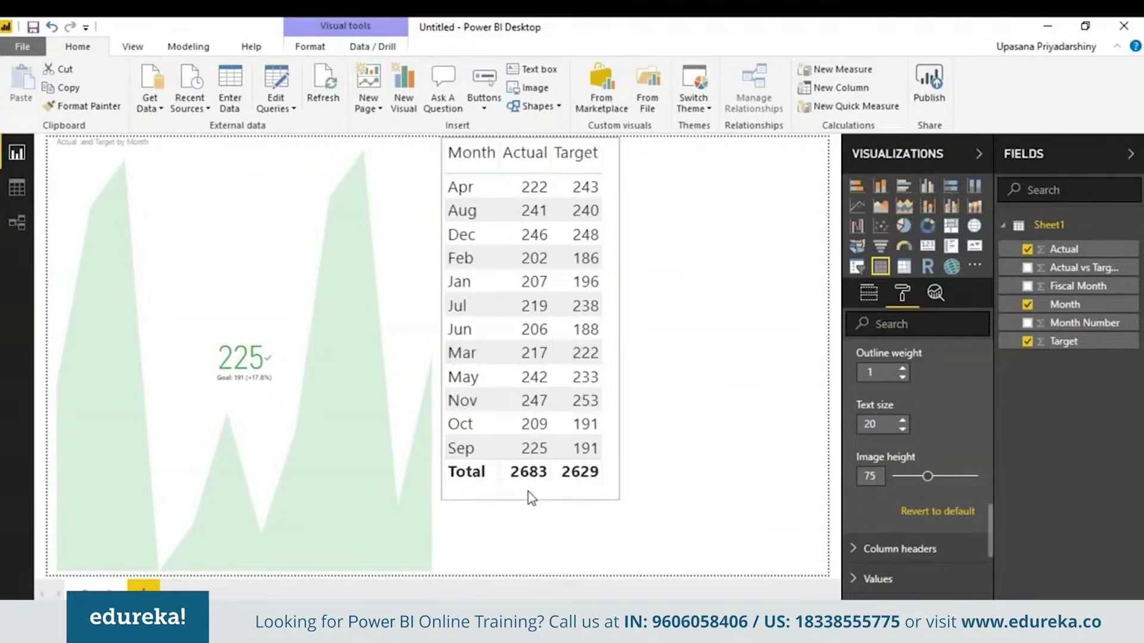
Step: Sort the Month column by Month Number so months run Jan to Dec
left_click(666, 426)
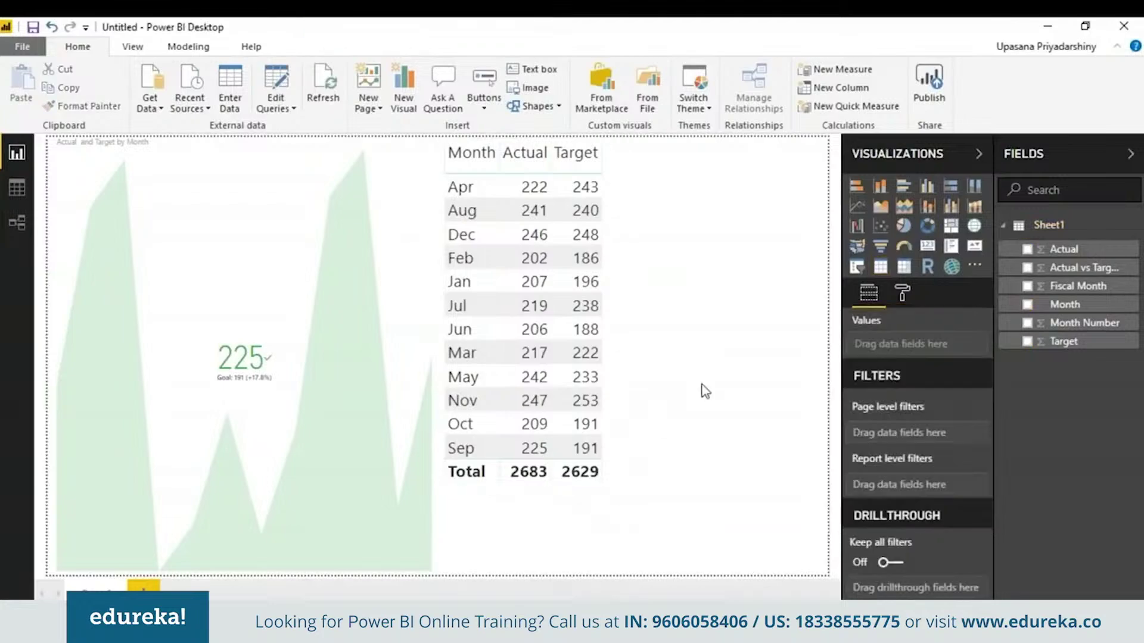
left_click(1054, 308)
left_click(205, 43)
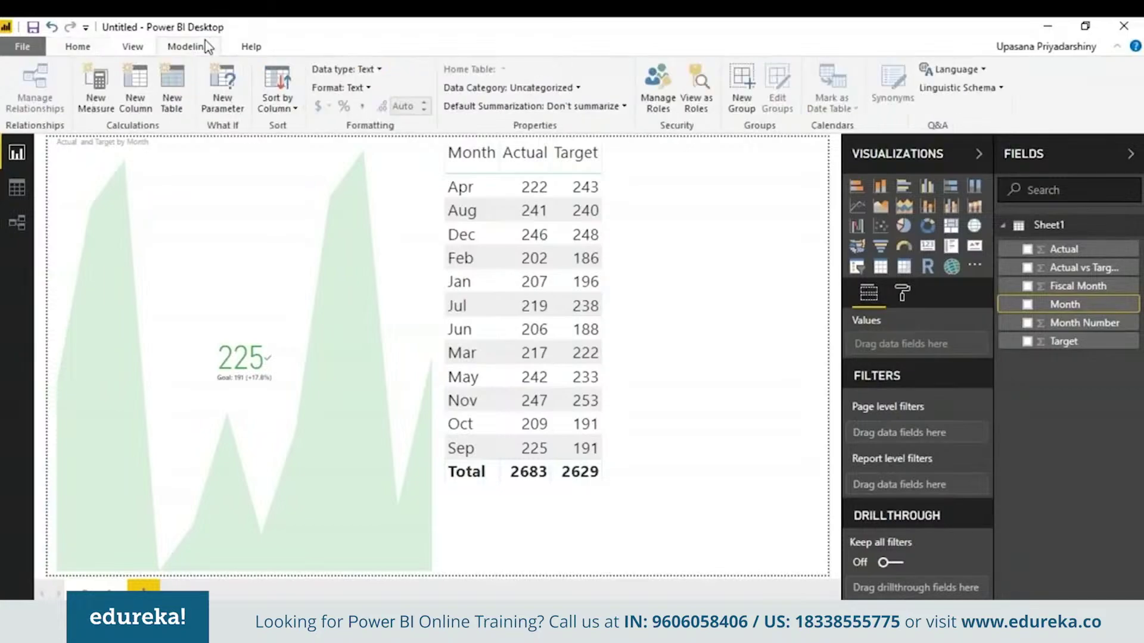
left_click(287, 111)
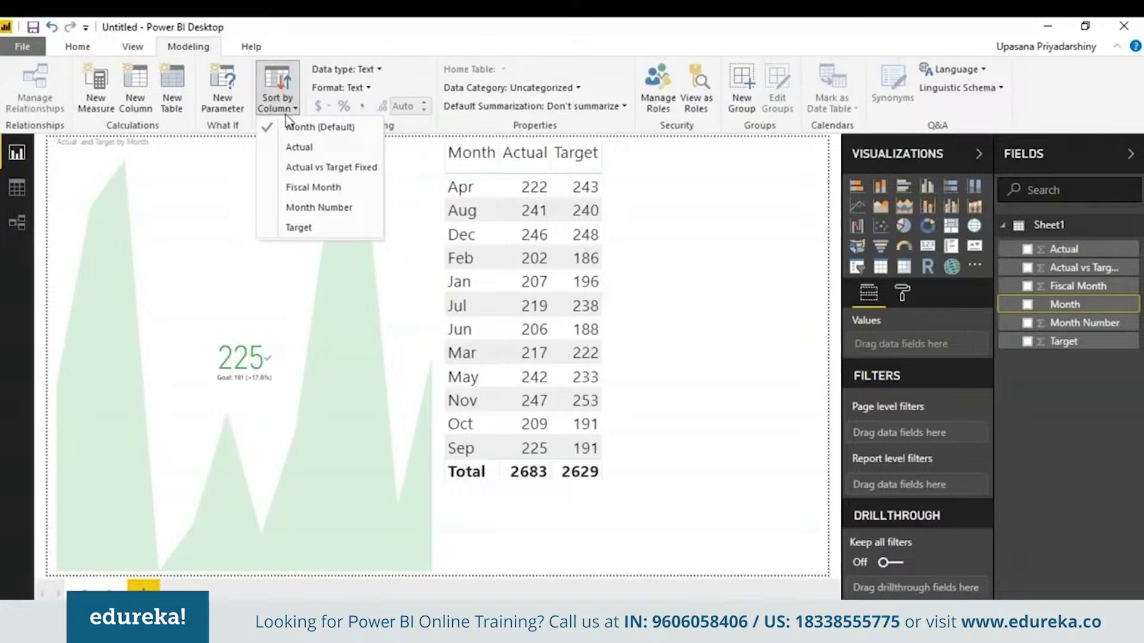
left_click(301, 207)
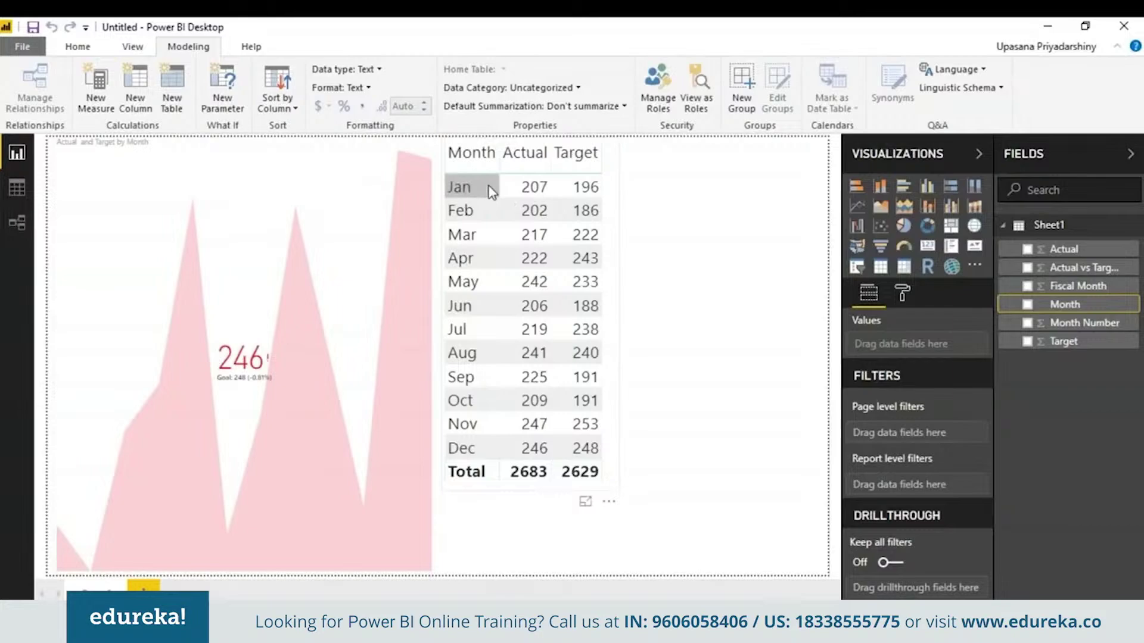
Step: Expand the KPI's Indicator, Trend axis, Goals and Color coding format sections
left_click(145, 314)
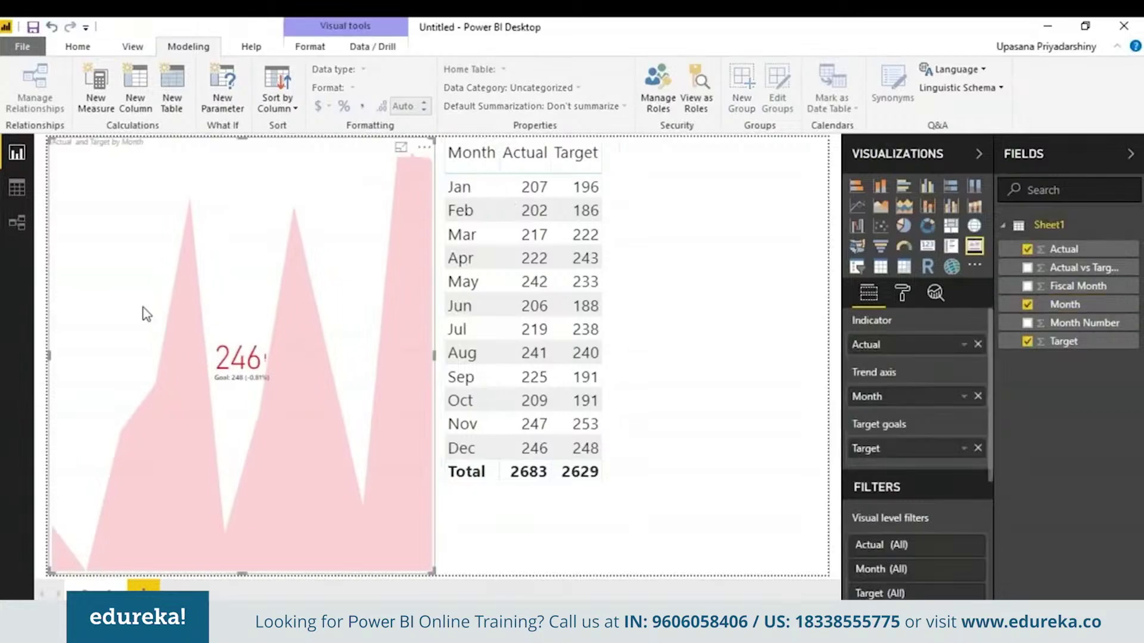
left_click(900, 293)
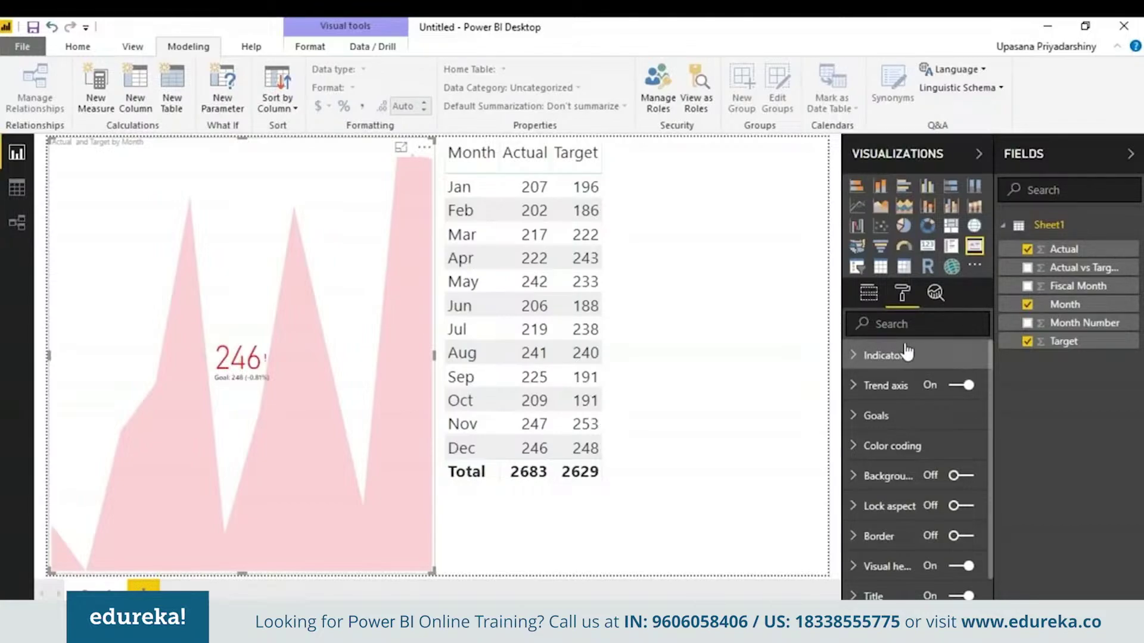
left_click(905, 354)
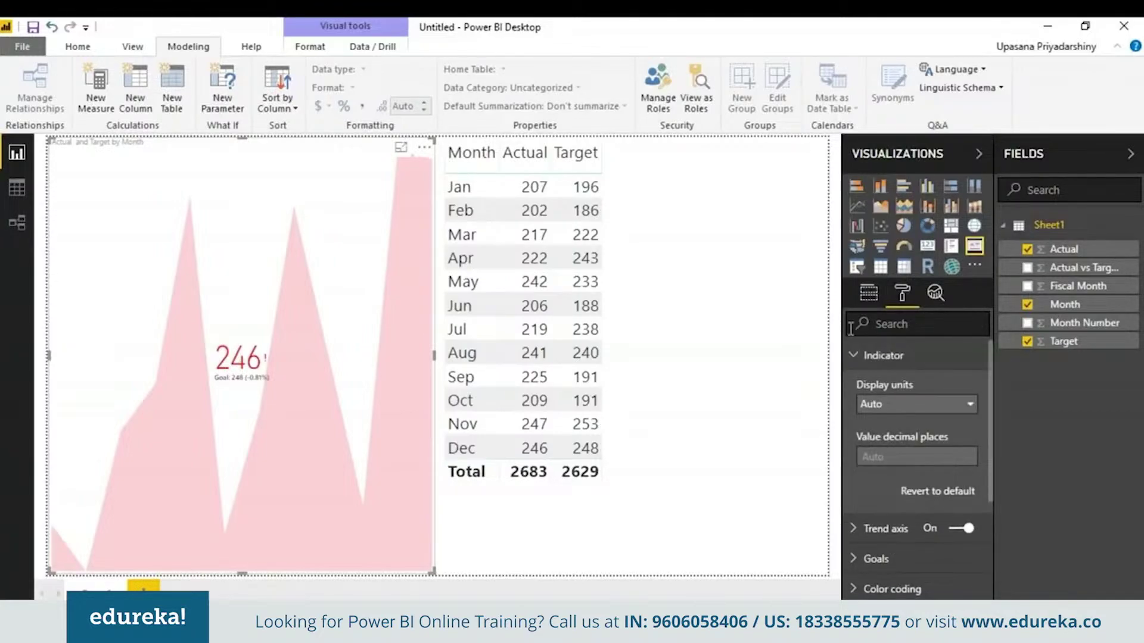
left_click(853, 358)
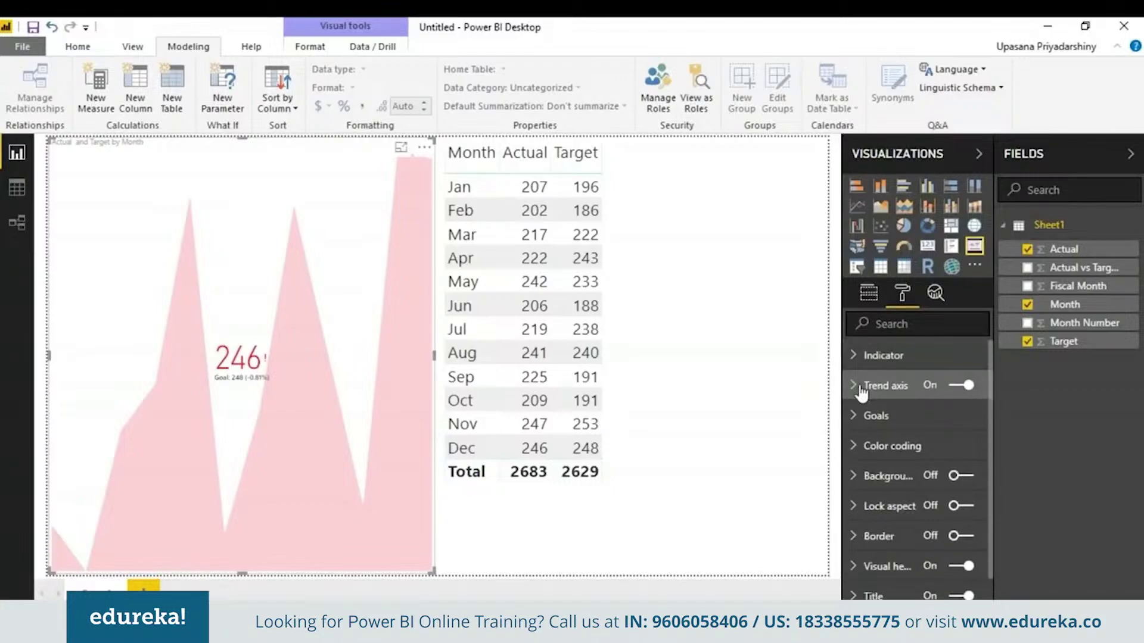
left_click(858, 387)
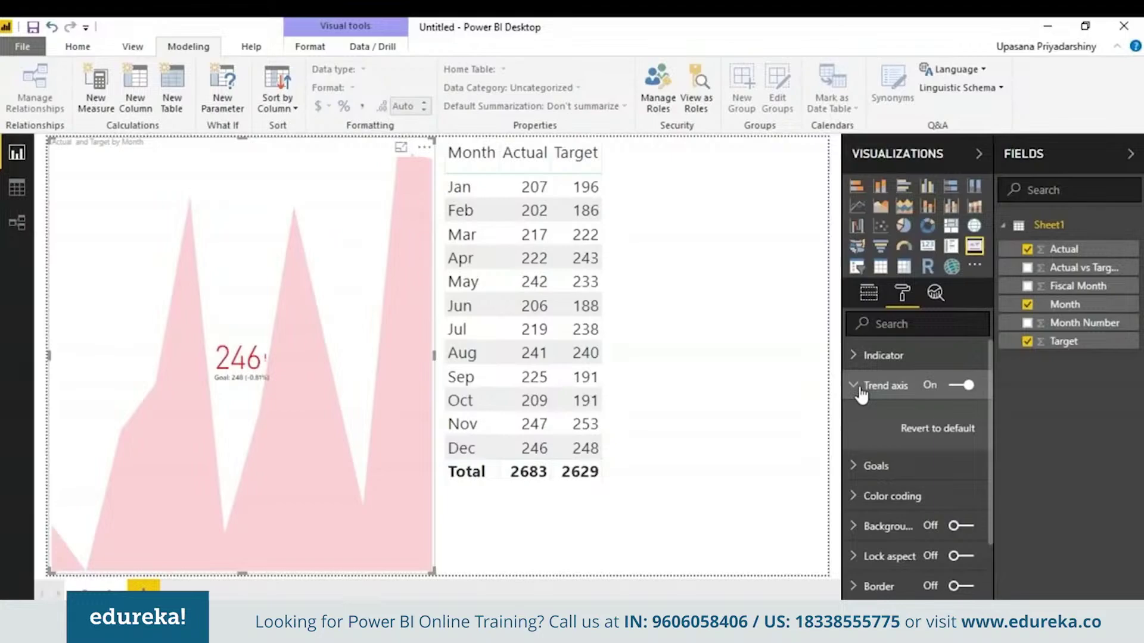
left_click(861, 388)
left_click(866, 417)
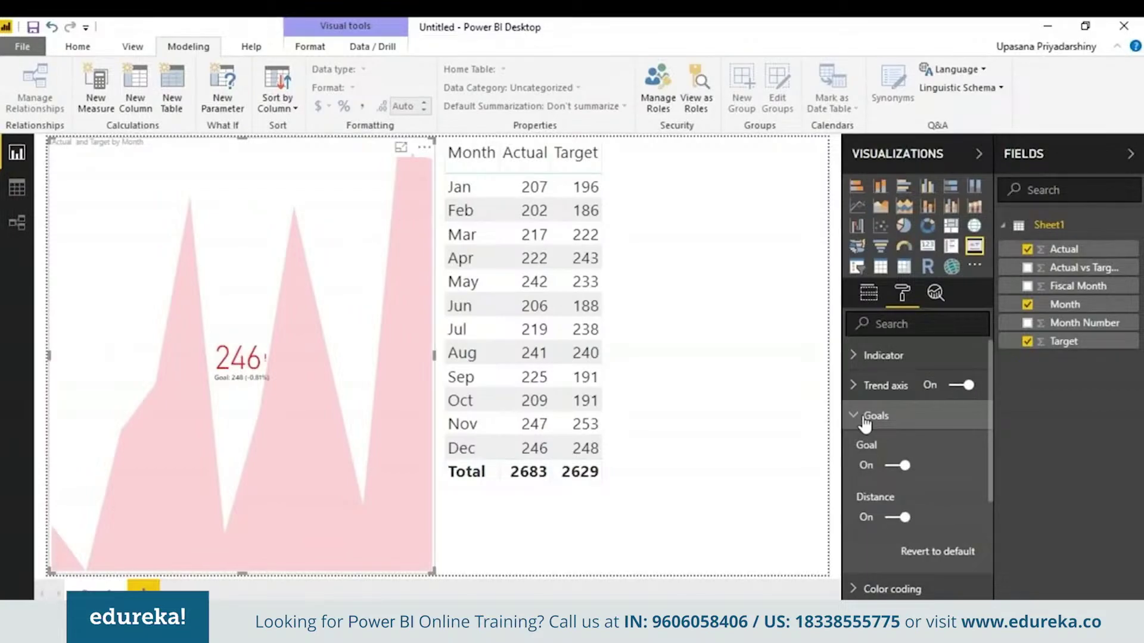
left_click(866, 417)
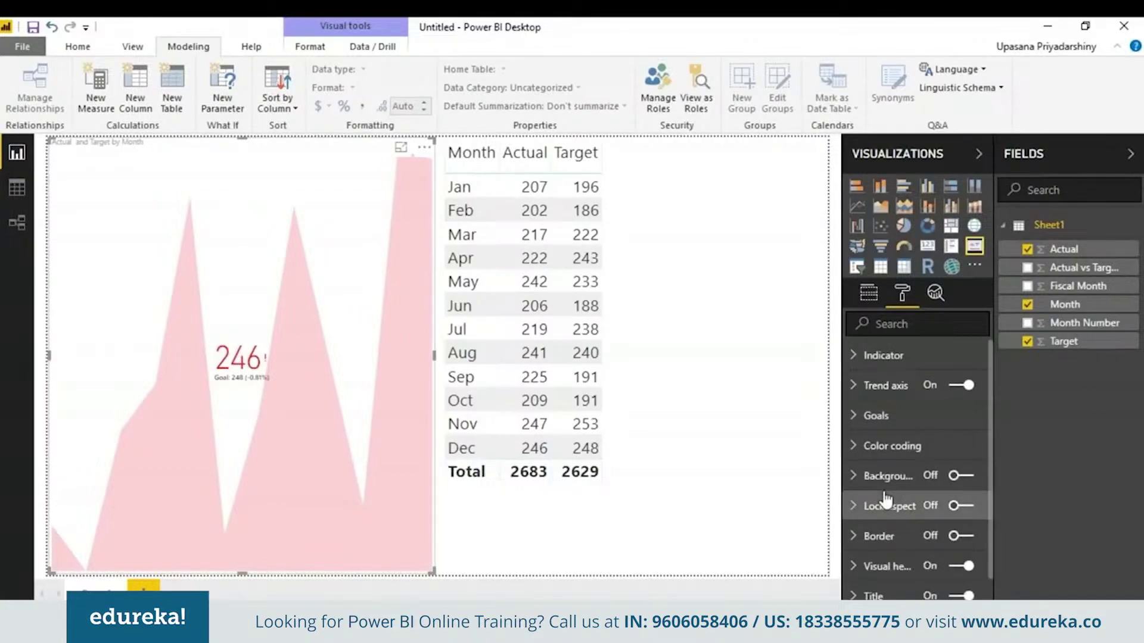
left_click(879, 445)
Step: Leave the KPI colour direction on High is good and go back to its Fields
scroll(991, 423, "down", 1)
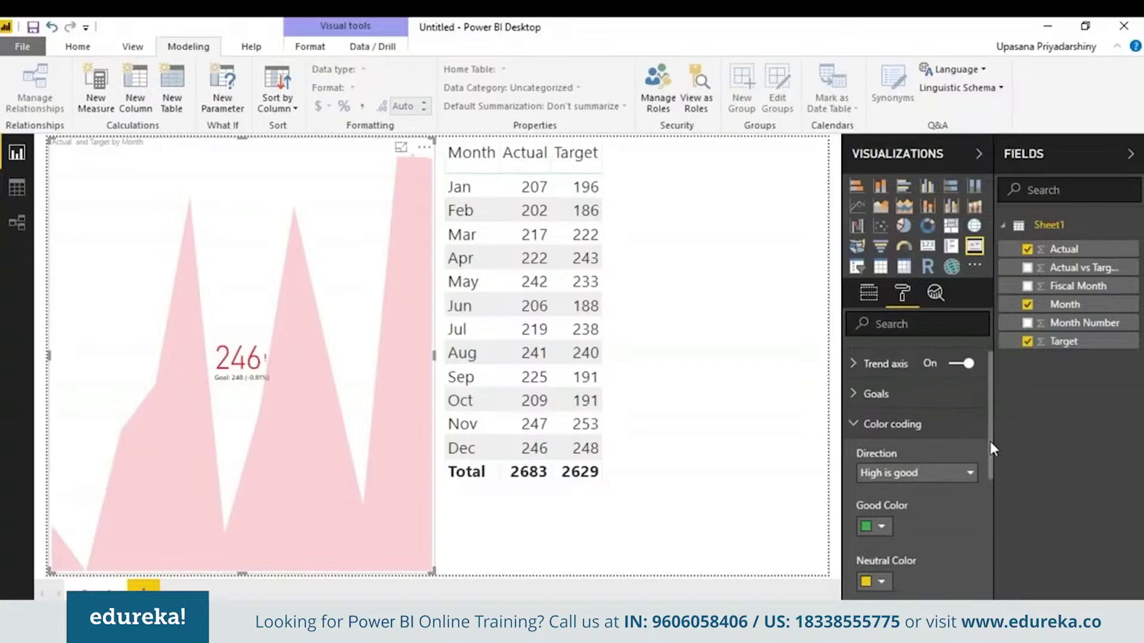
scroll(990, 441, "down", 4)
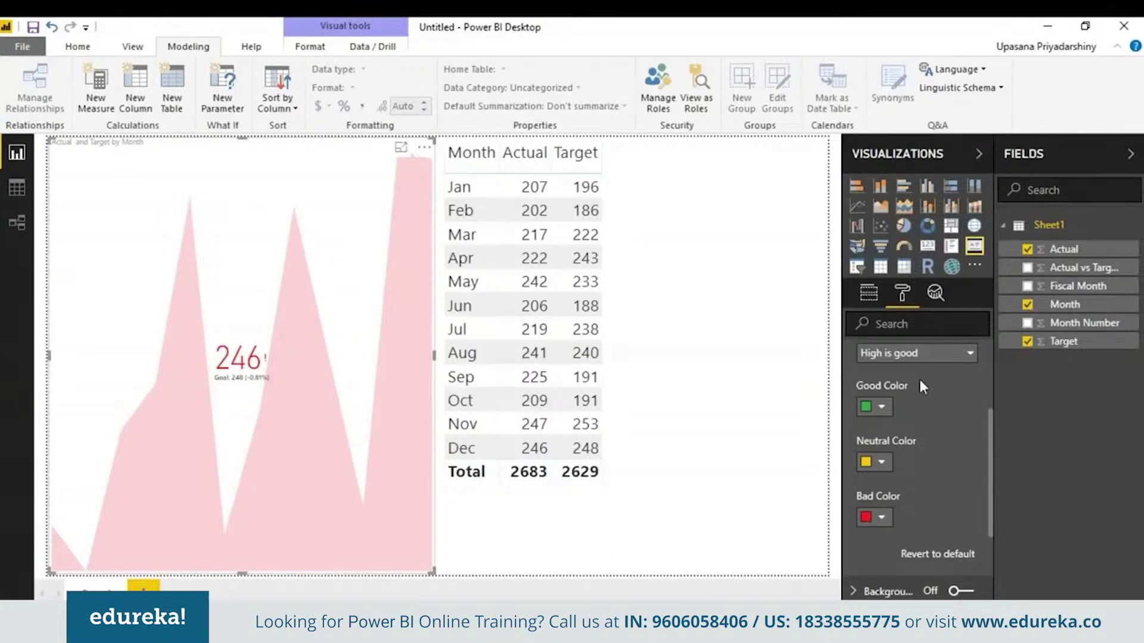
left_click(968, 355)
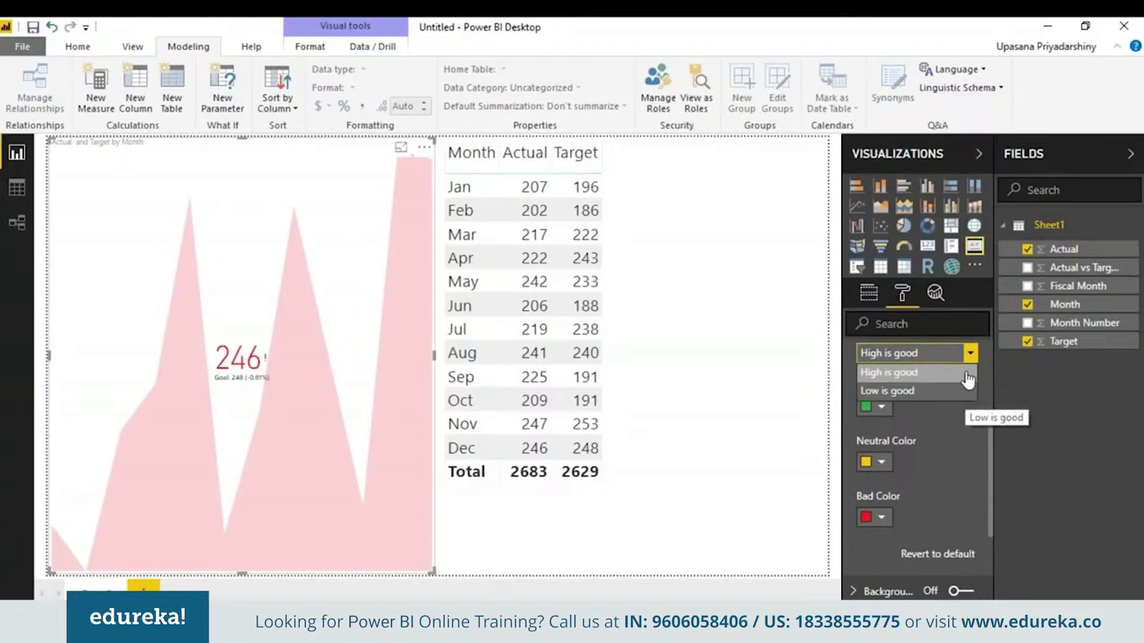
left_click(960, 374)
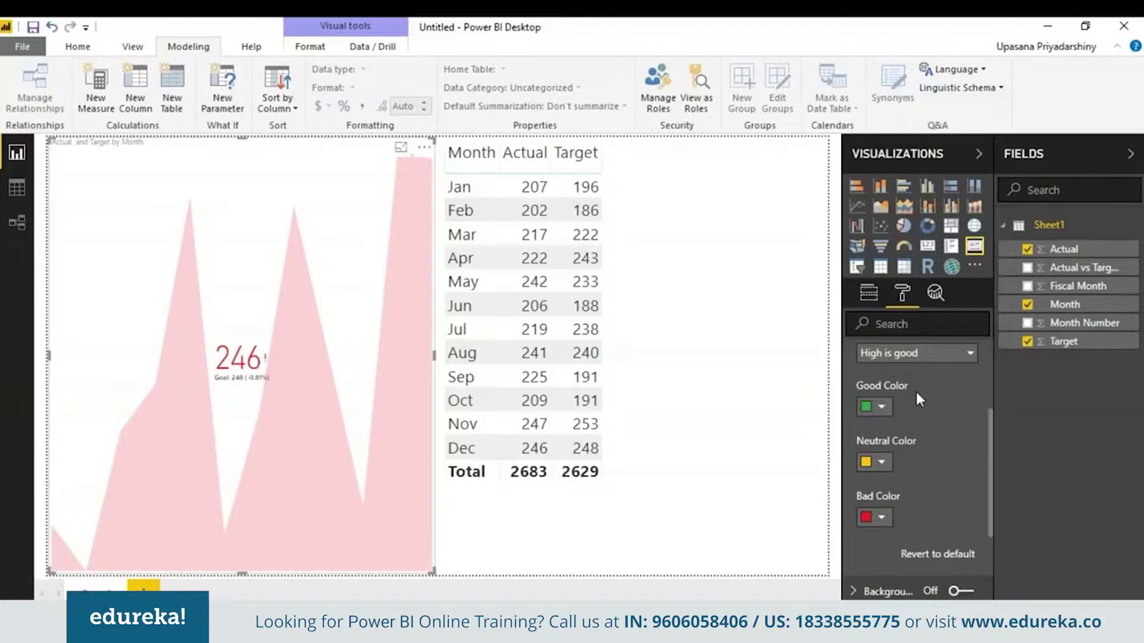
left_click(946, 356)
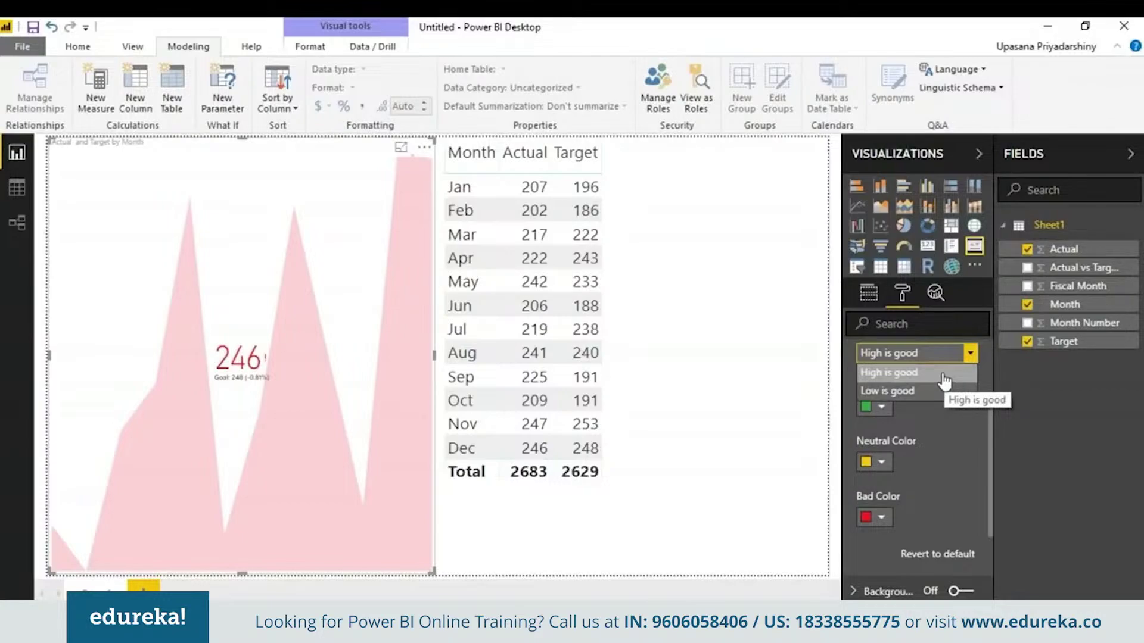
left_click(944, 375)
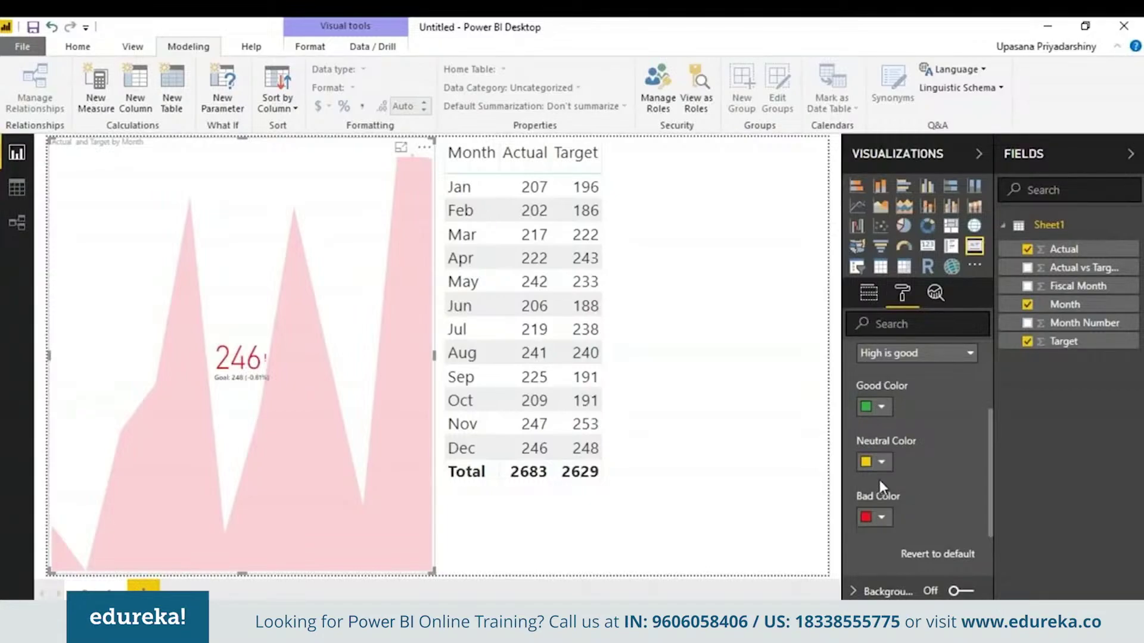
left_click(870, 292)
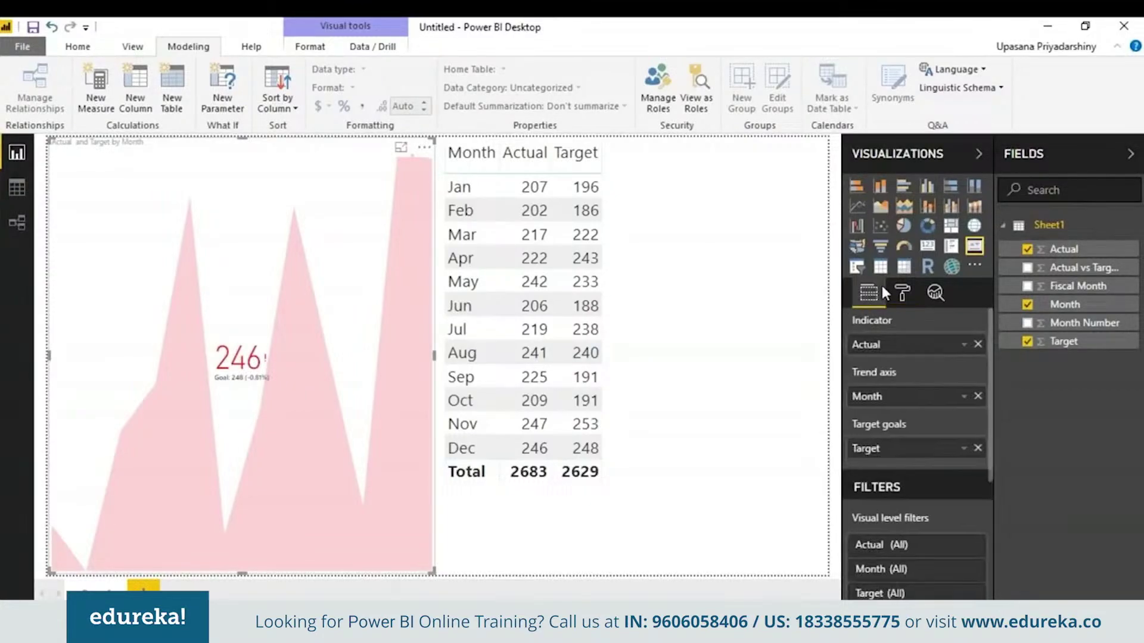
mouse_move(534, 306)
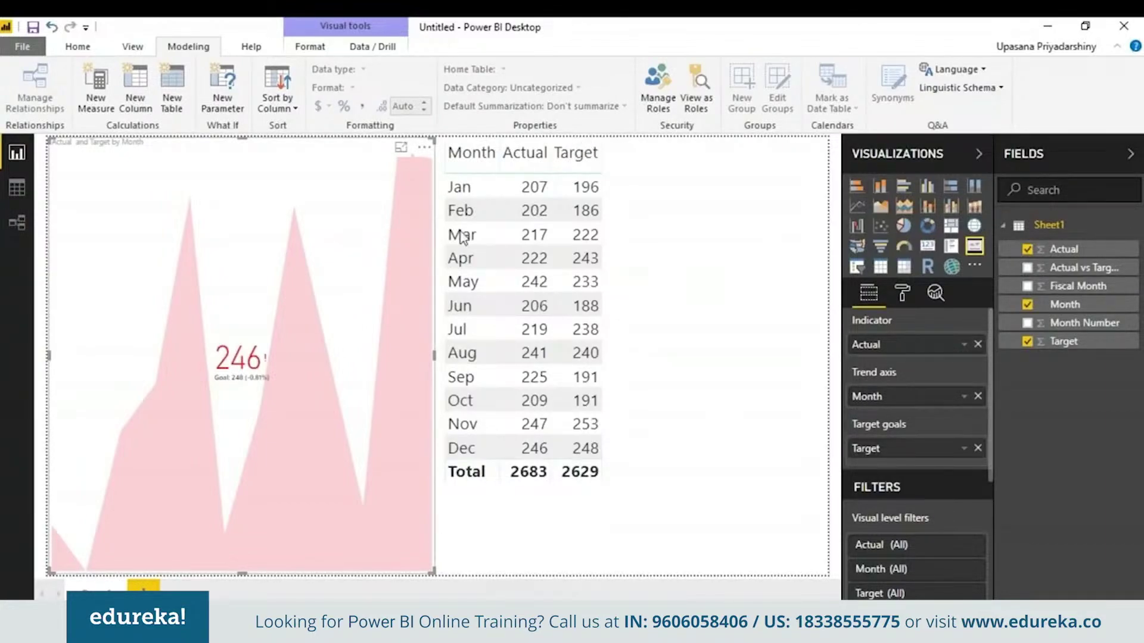
Step: Delete the month table from the report page
left_click(619, 158)
left_click(609, 149)
left_click(649, 207)
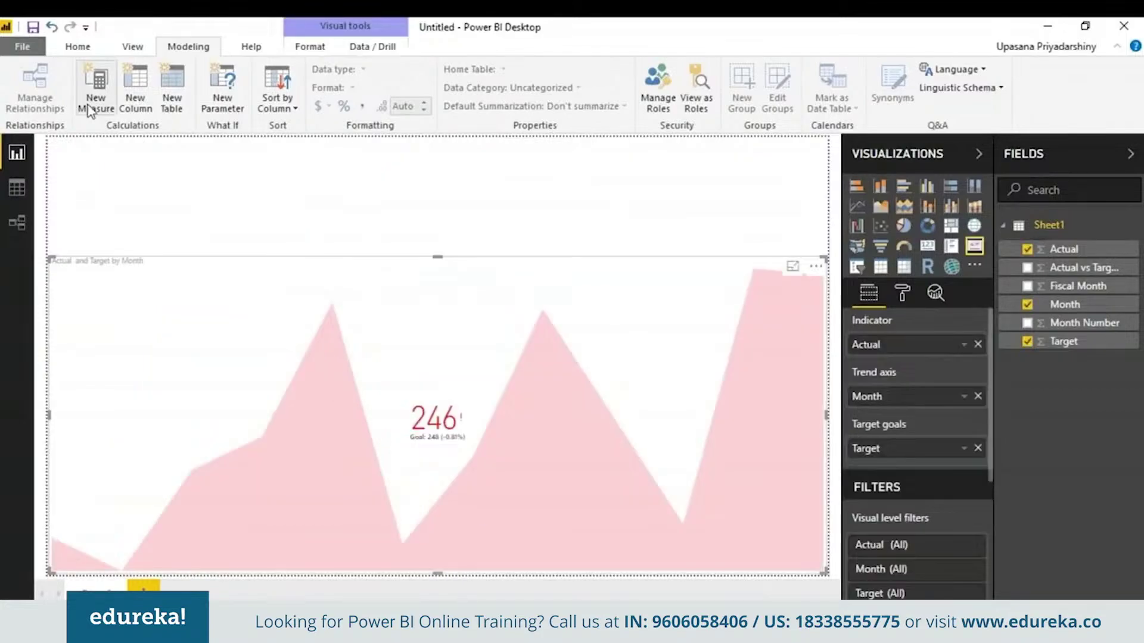
Step: Create the measure Progress = "Progress this year=" & SUM(Sheet1[Actual])
left_click(89, 110)
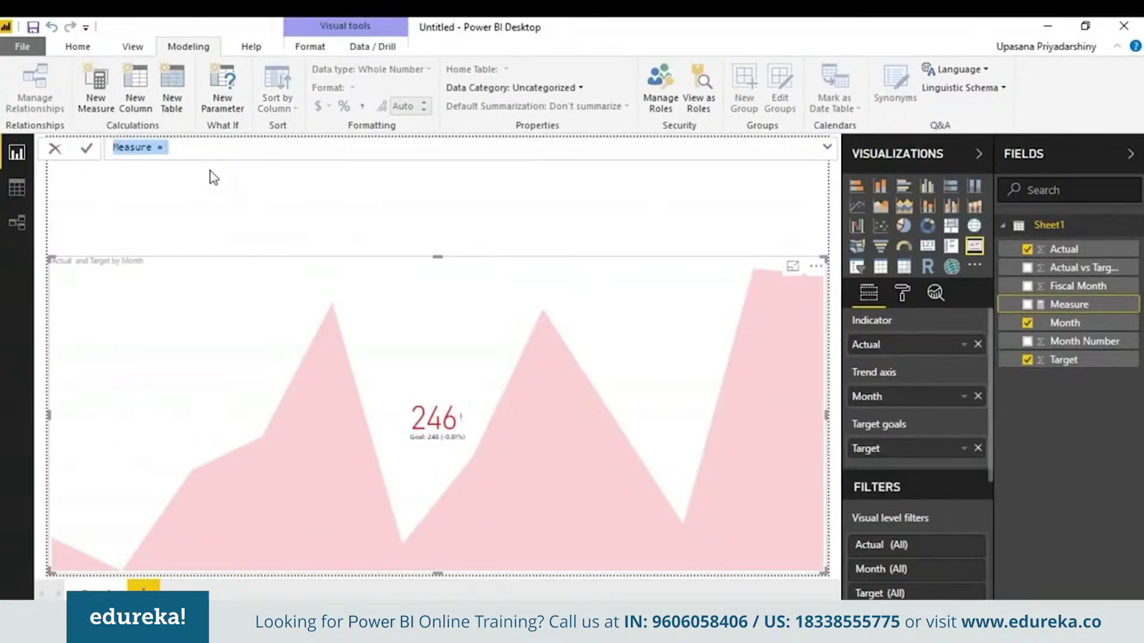
key("ctrl+a")
type("Progress")
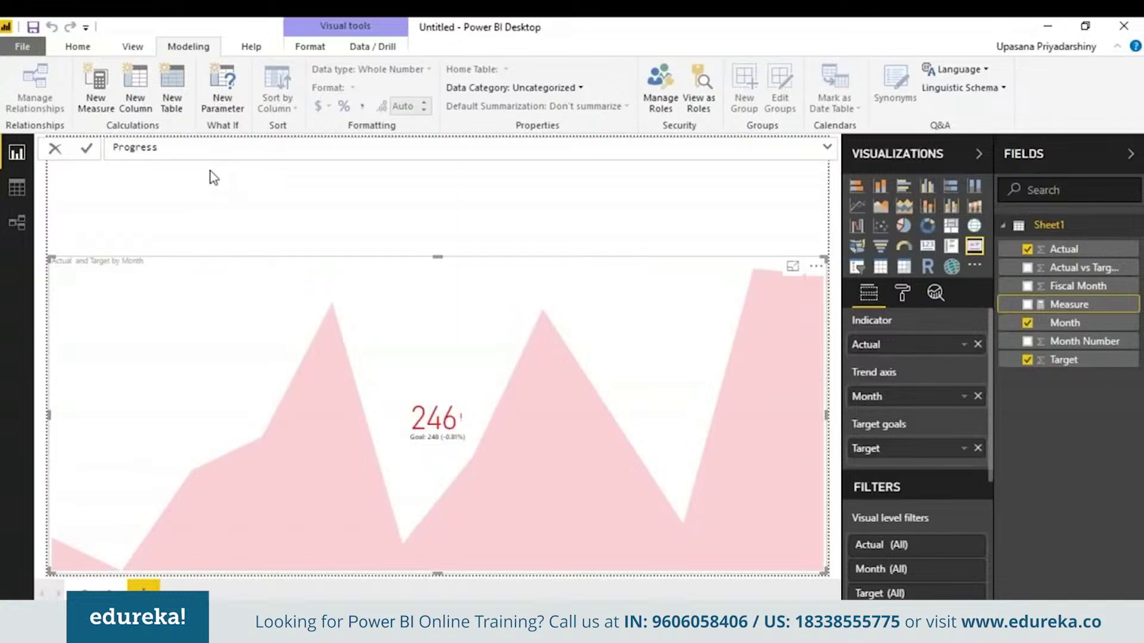
type(" =")
type(" \"Progre")
type("ss this year=\"")
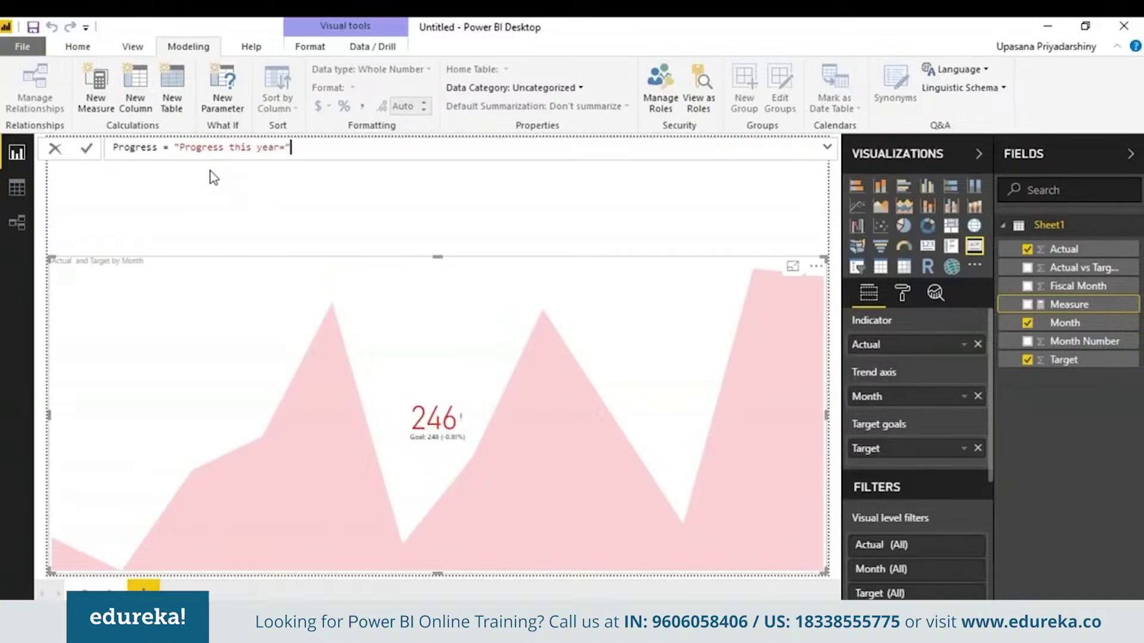
type(" & SUM")
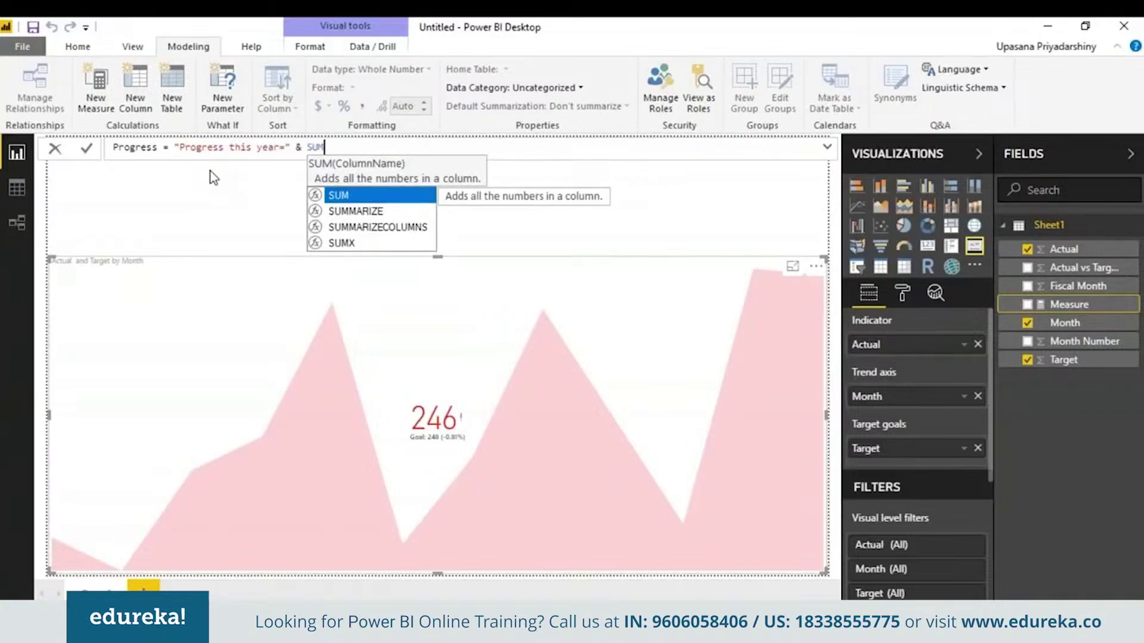
double_click(333, 195)
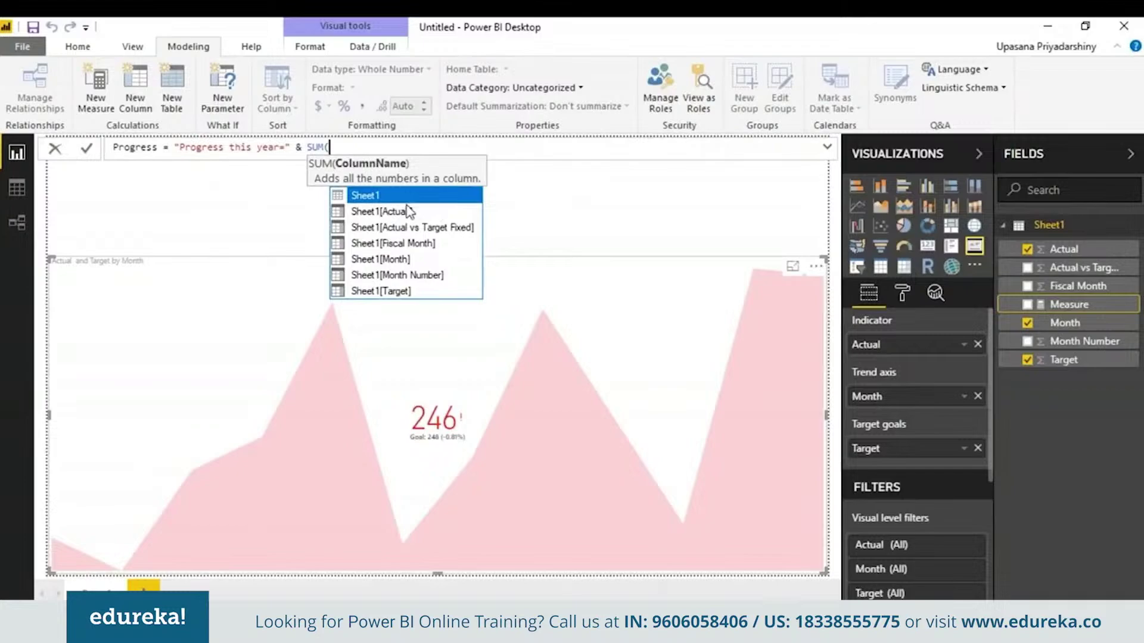
left_click(409, 214)
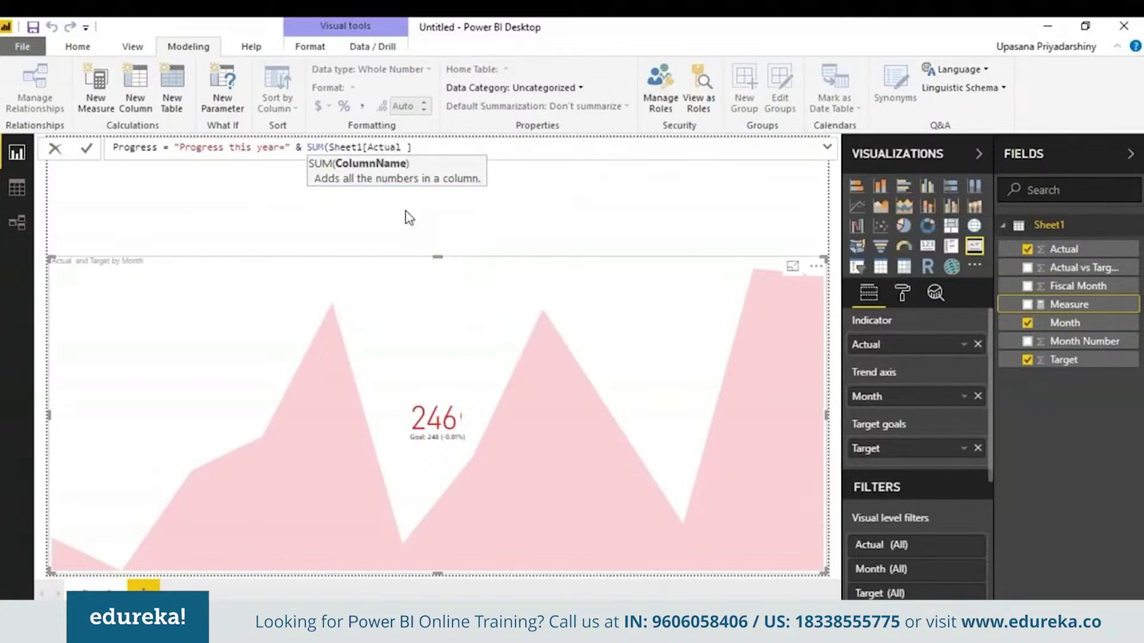
type(")")
key("Return")
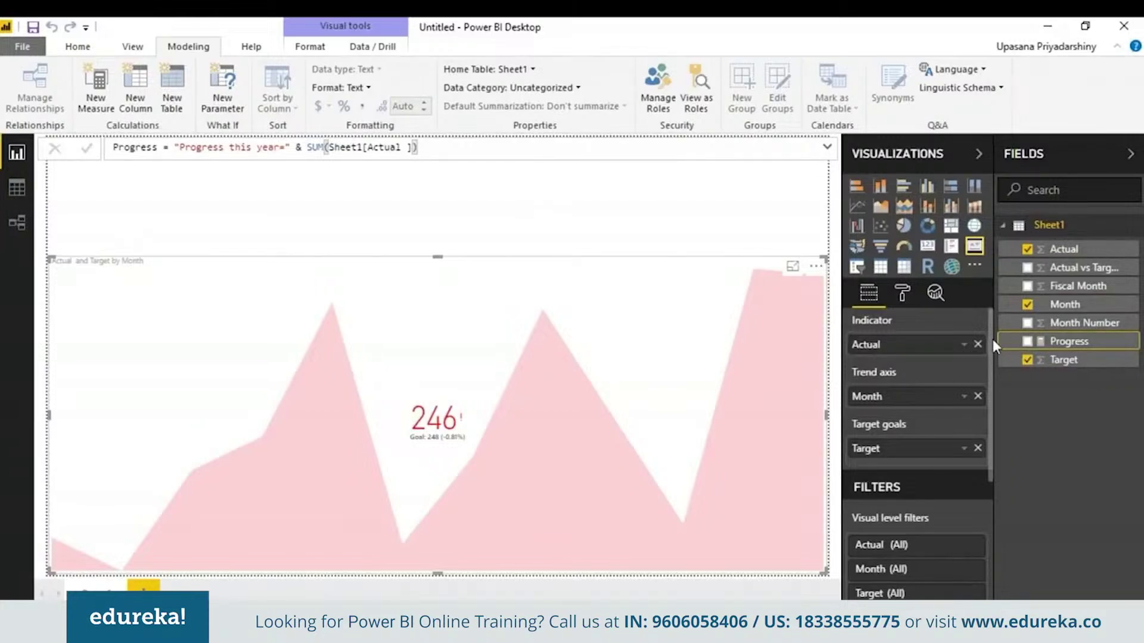
Step: Add a card showing the Progress measure, shrunk into the page's top-left corner
left_click(1060, 402)
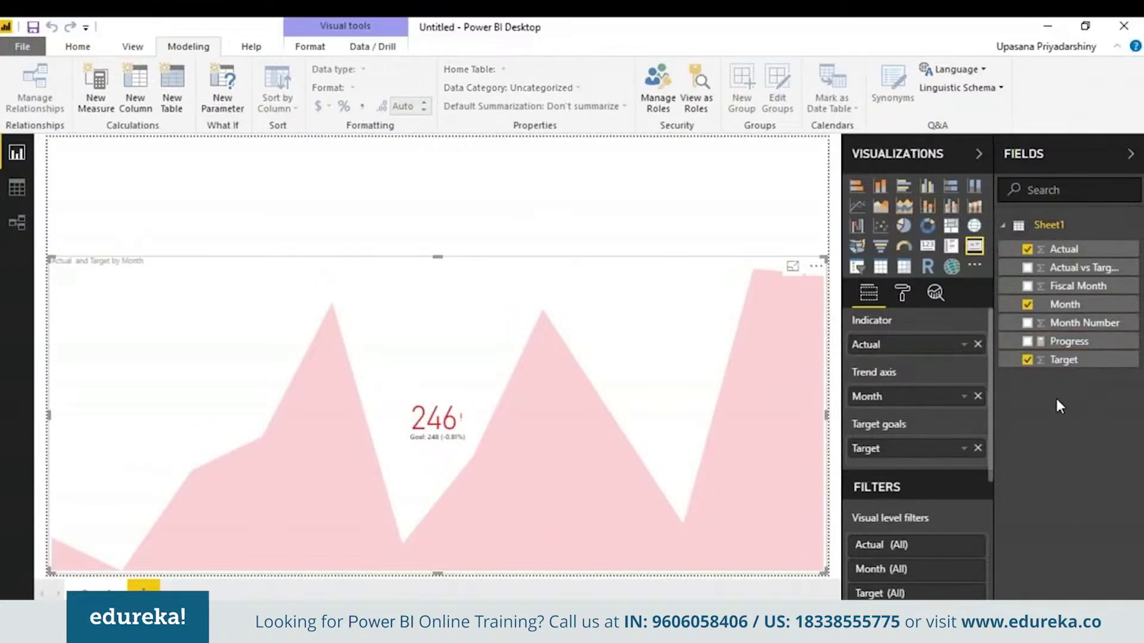
left_click(927, 246)
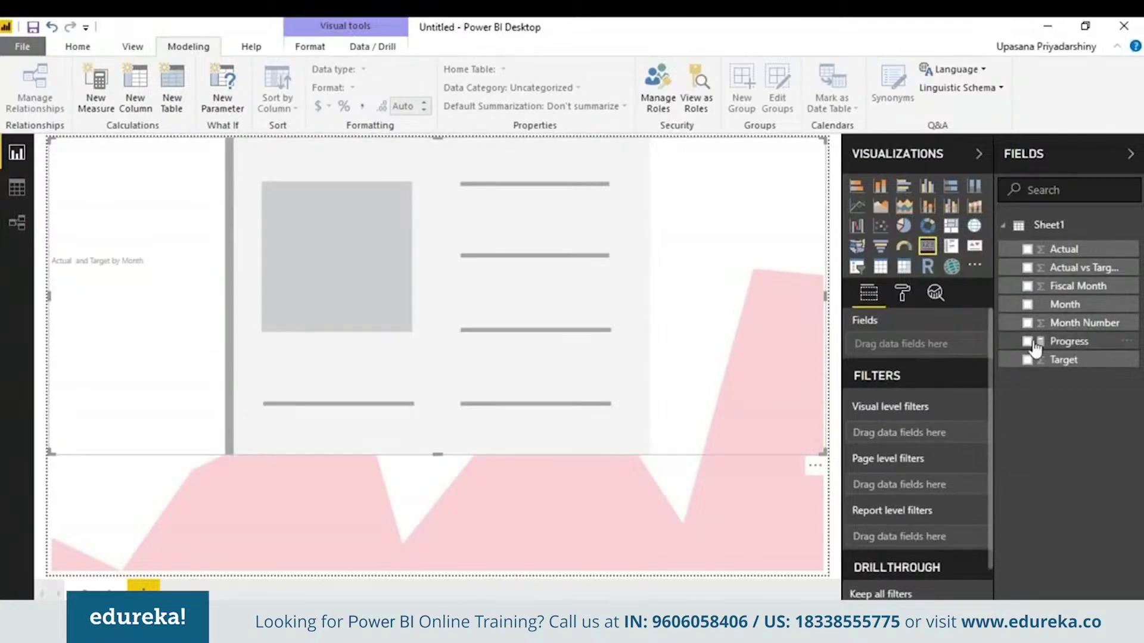
left_click_drag(1066, 341, 882, 351)
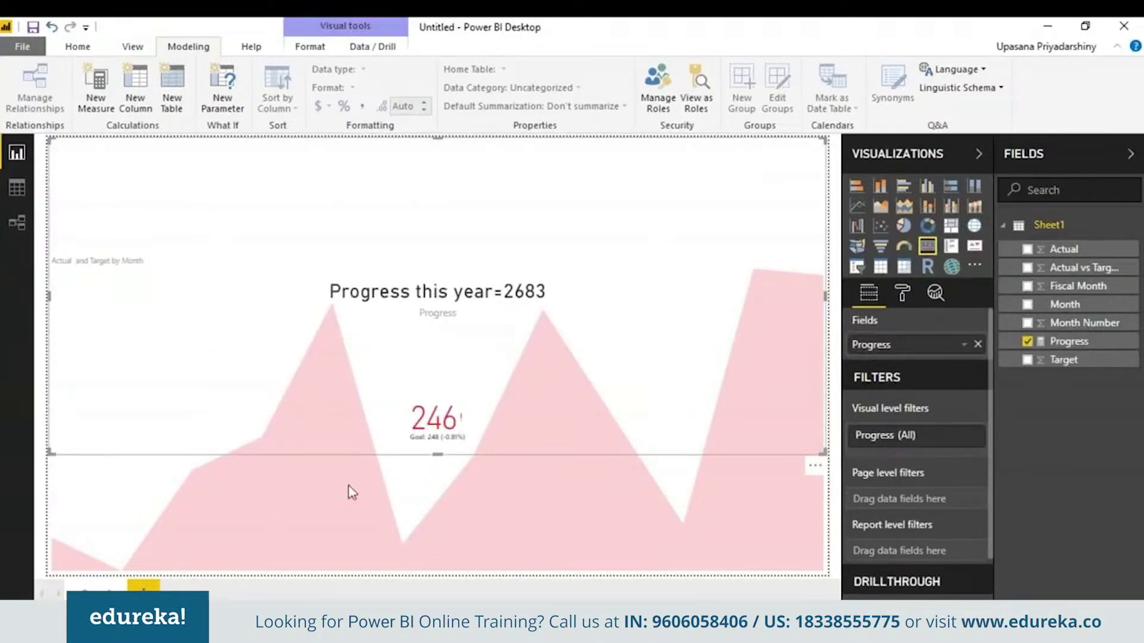
left_click_drag(450, 455, 468, 243)
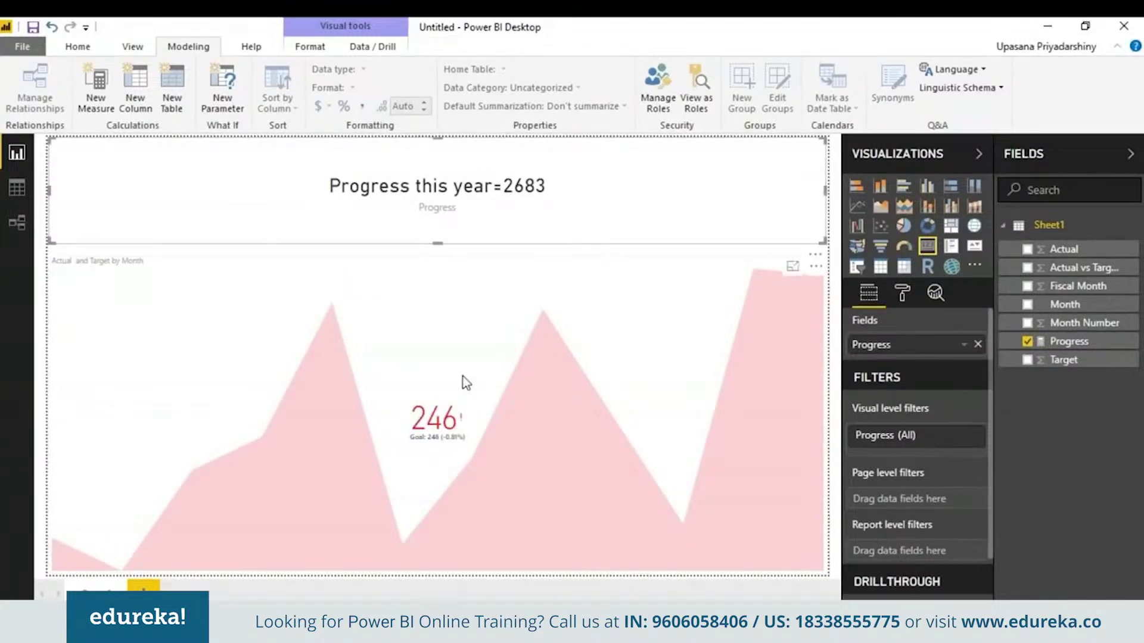
left_click_drag(826, 190, 292, 204)
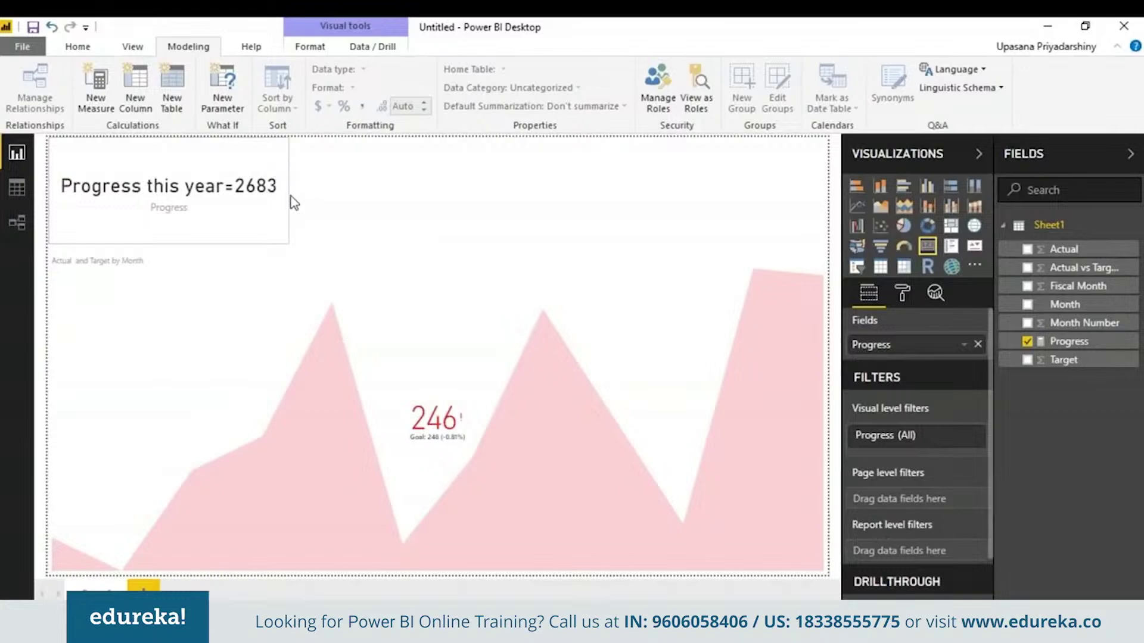
Step: Narrow the Actual and Target area chart to the page's left side
left_click(411, 329)
left_click_drag(826, 414, 362, 417)
left_click(534, 369)
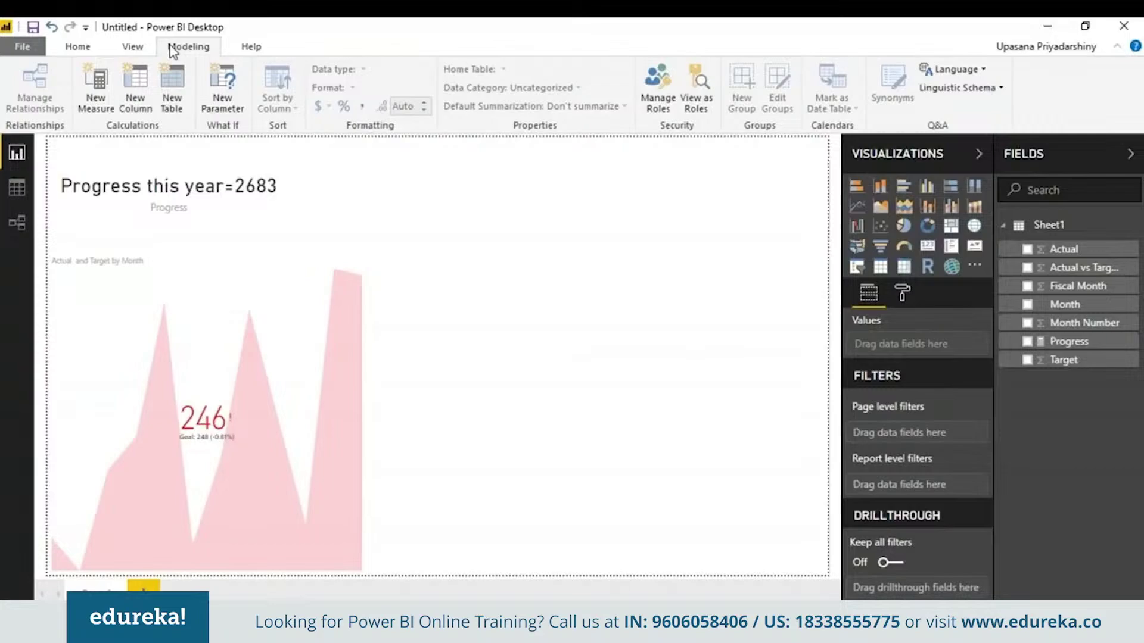
Step: Search the marketplace for Power KPI, add it, and confirm the import
left_click(78, 48)
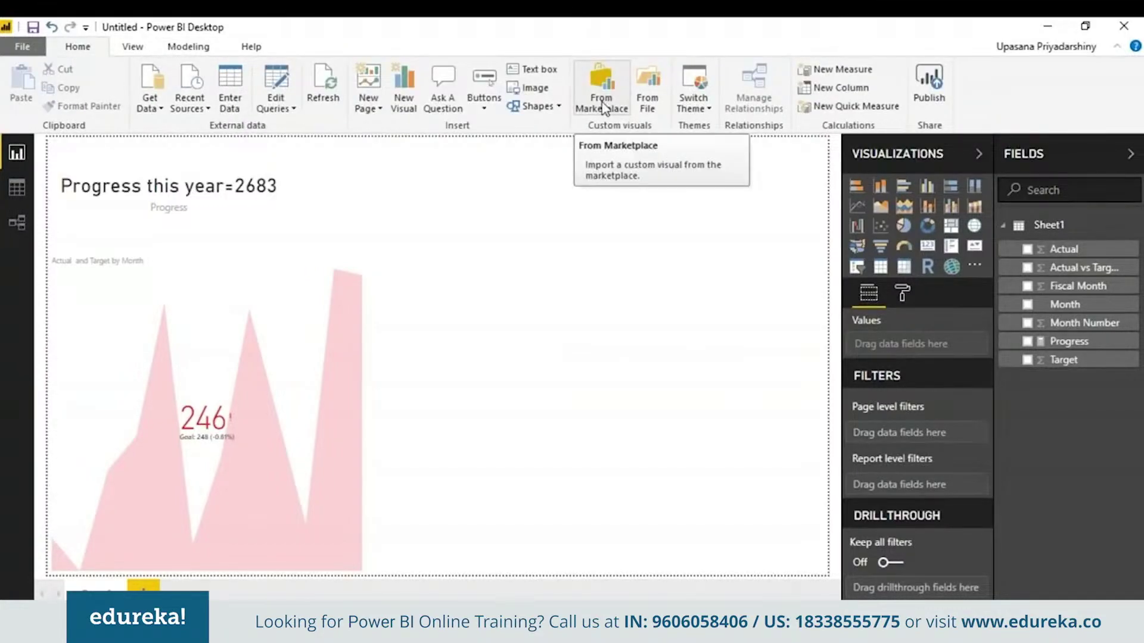
left_click(603, 107)
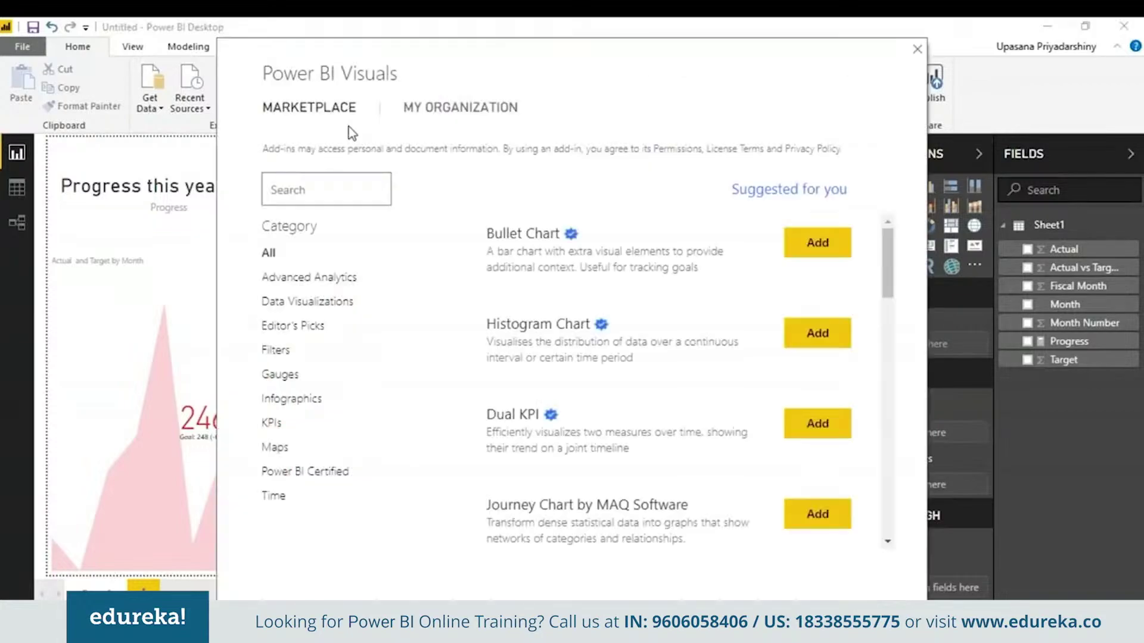
left_click(339, 194)
type("power kpi")
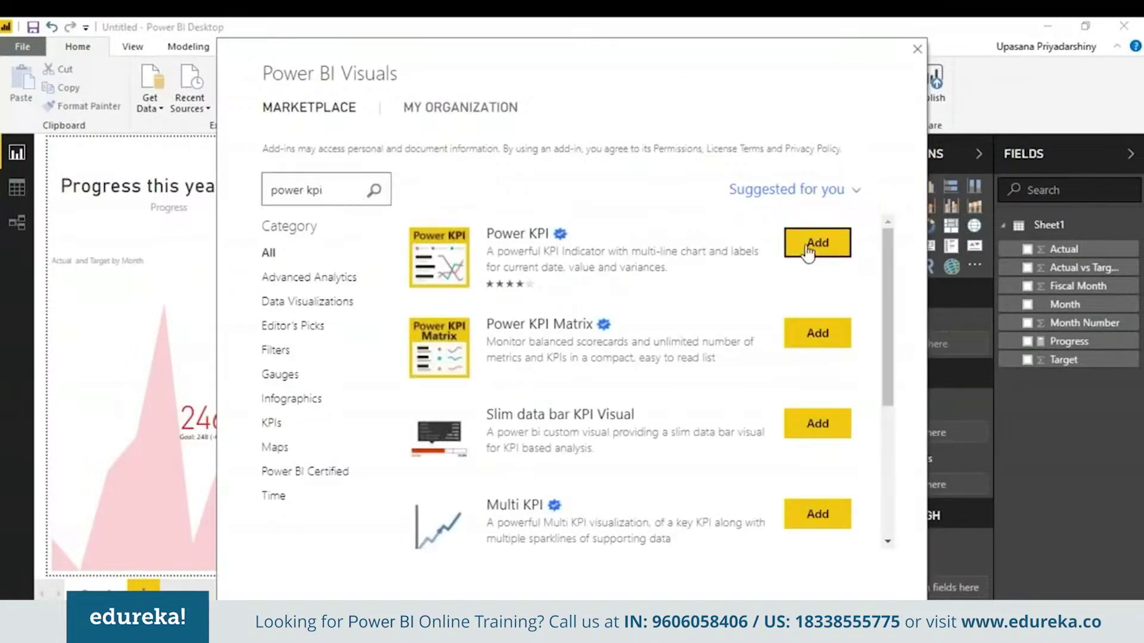
left_click(817, 243)
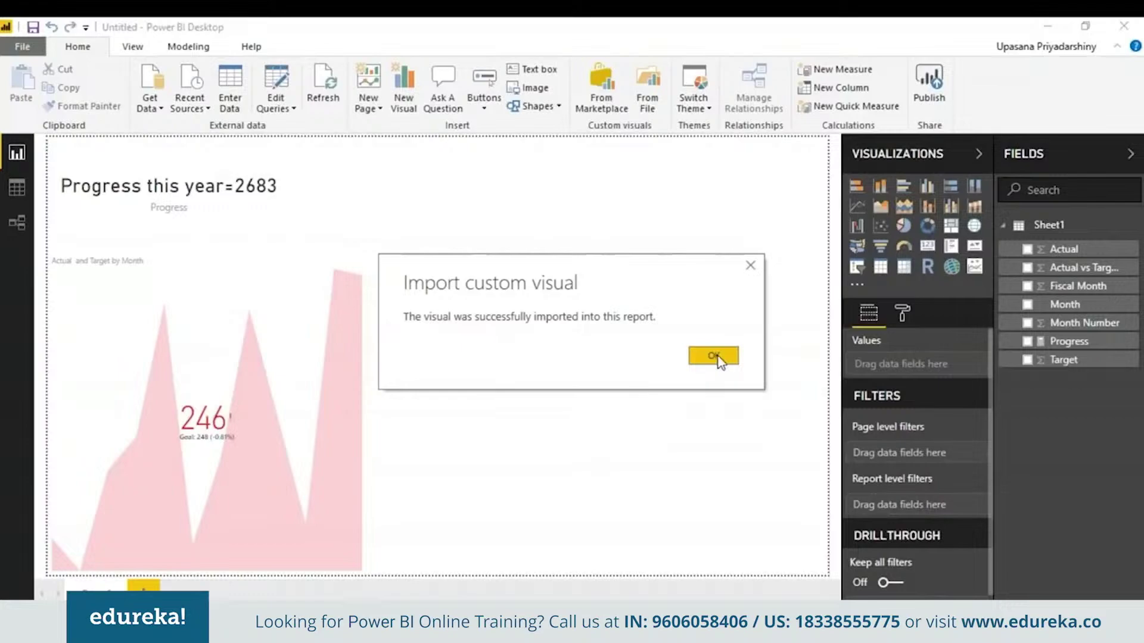
left_click(718, 359)
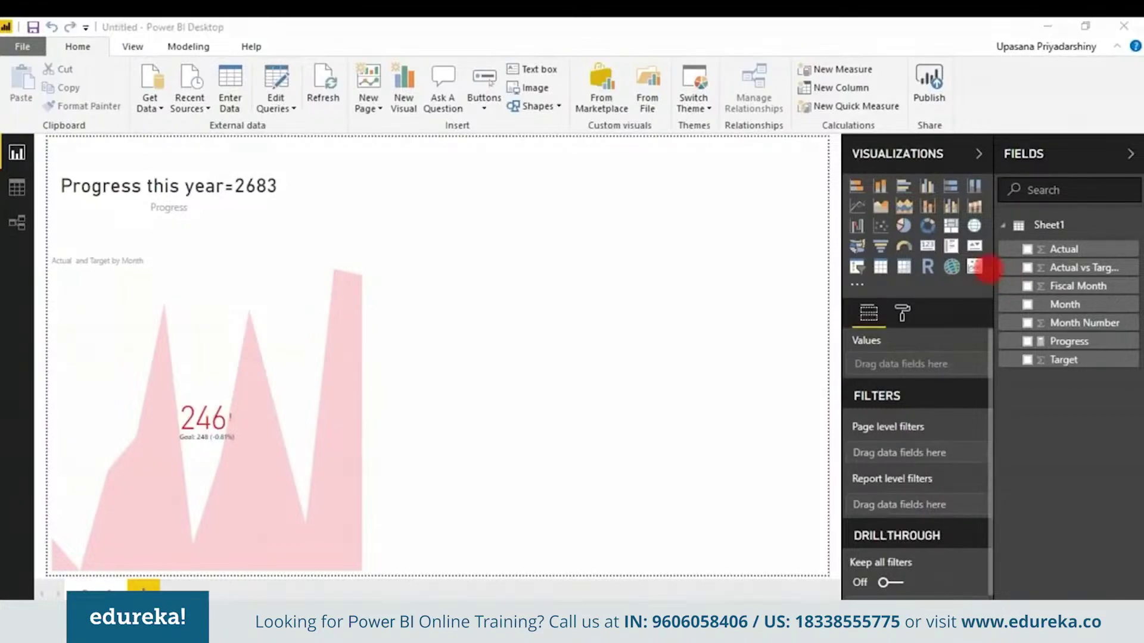
Step: Insert a blank Power KPI visual and move it to the top right of the page
left_click(974, 266)
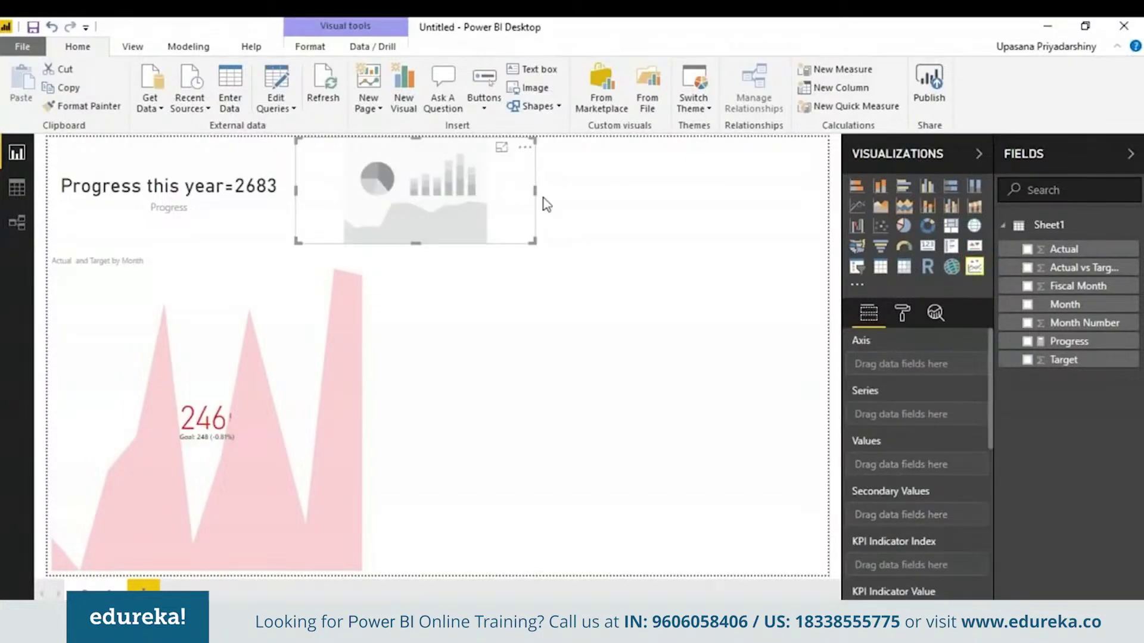
left_click_drag(505, 192, 797, 192)
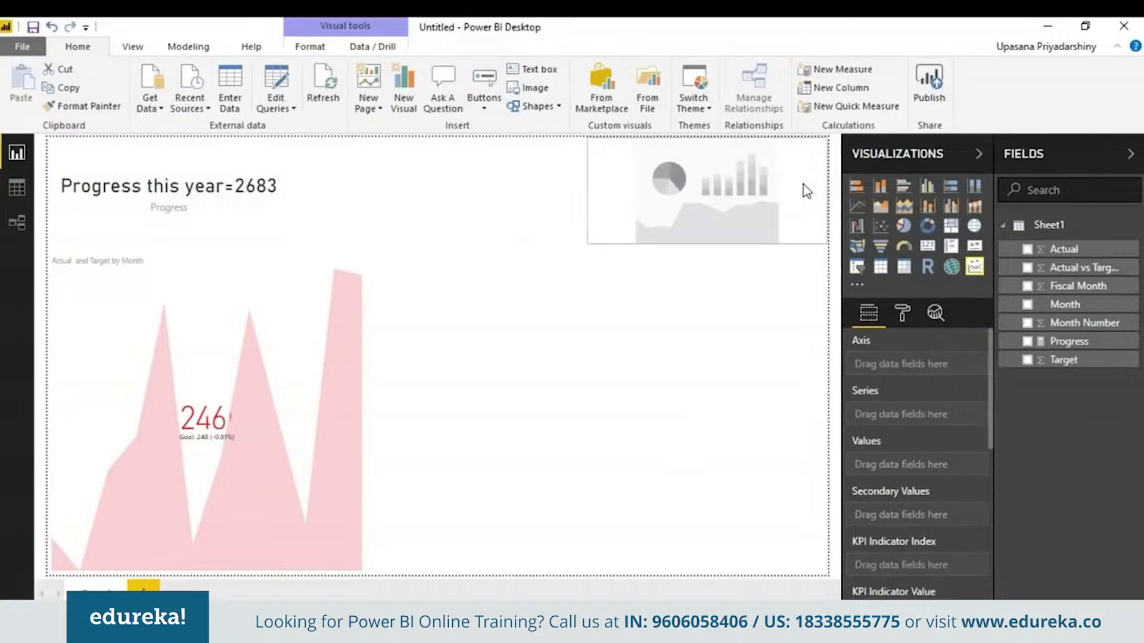
left_click(604, 246)
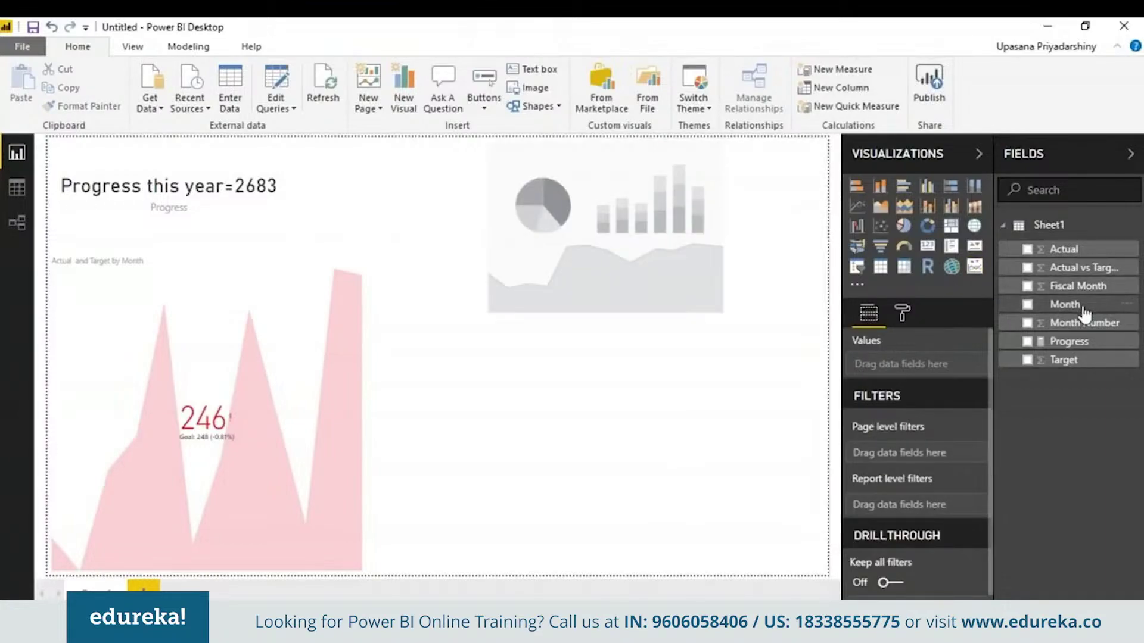
Step: Plot Actual and Target lines by Month on the Power KPI chart
left_click_drag(1084, 313, 937, 372)
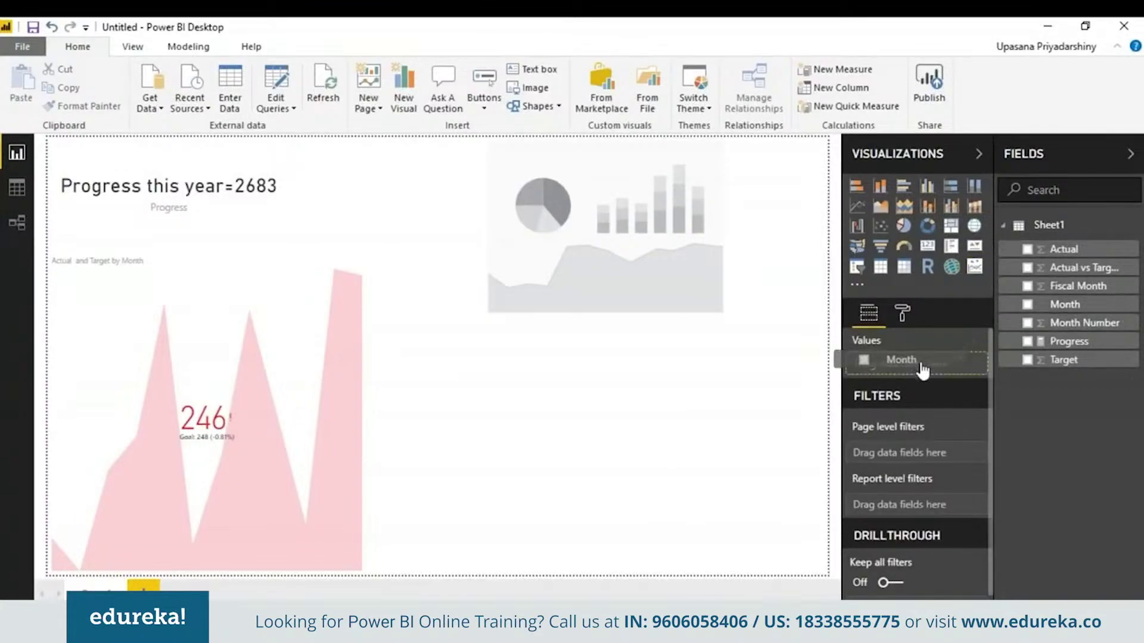
key("ctrl+z")
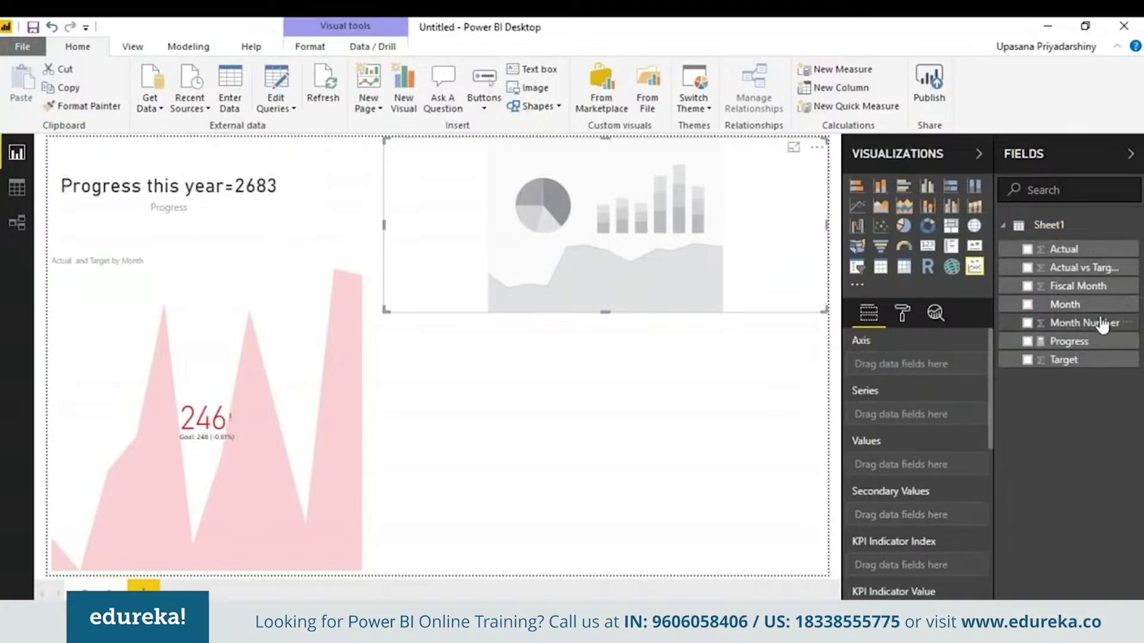
left_click(1027, 304)
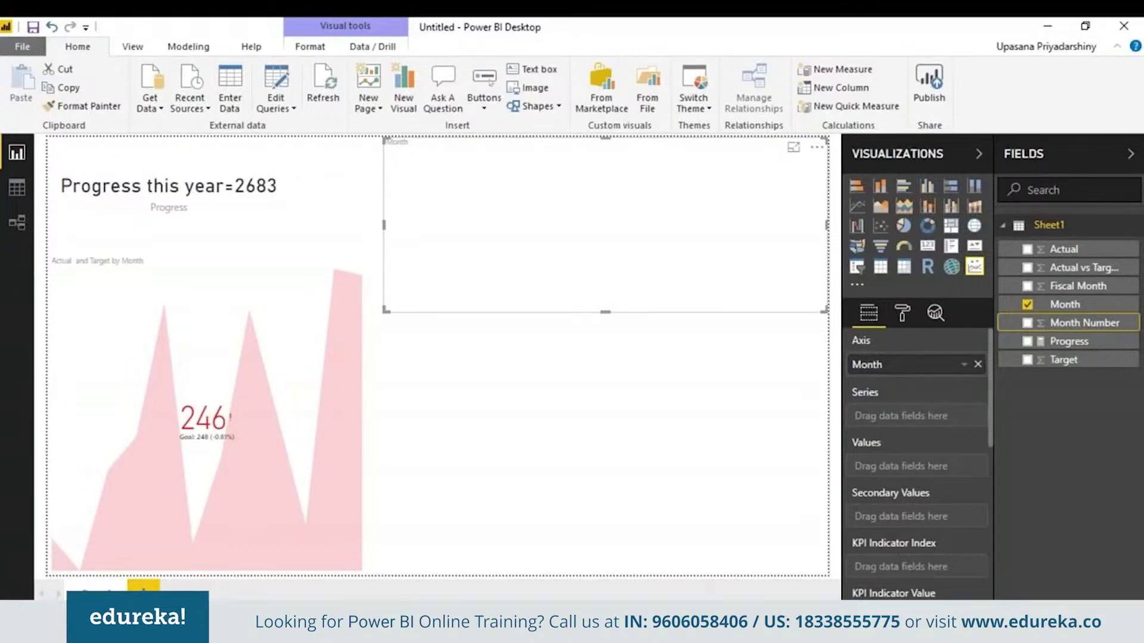
left_click_drag(1063, 249, 924, 467)
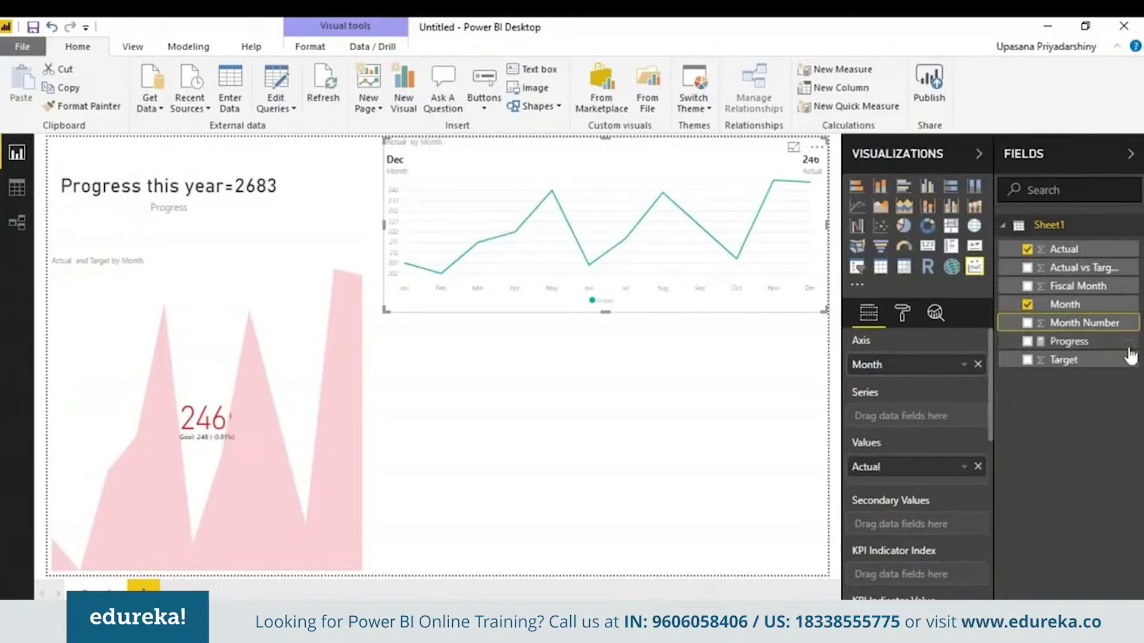
left_click_drag(1099, 368, 952, 495)
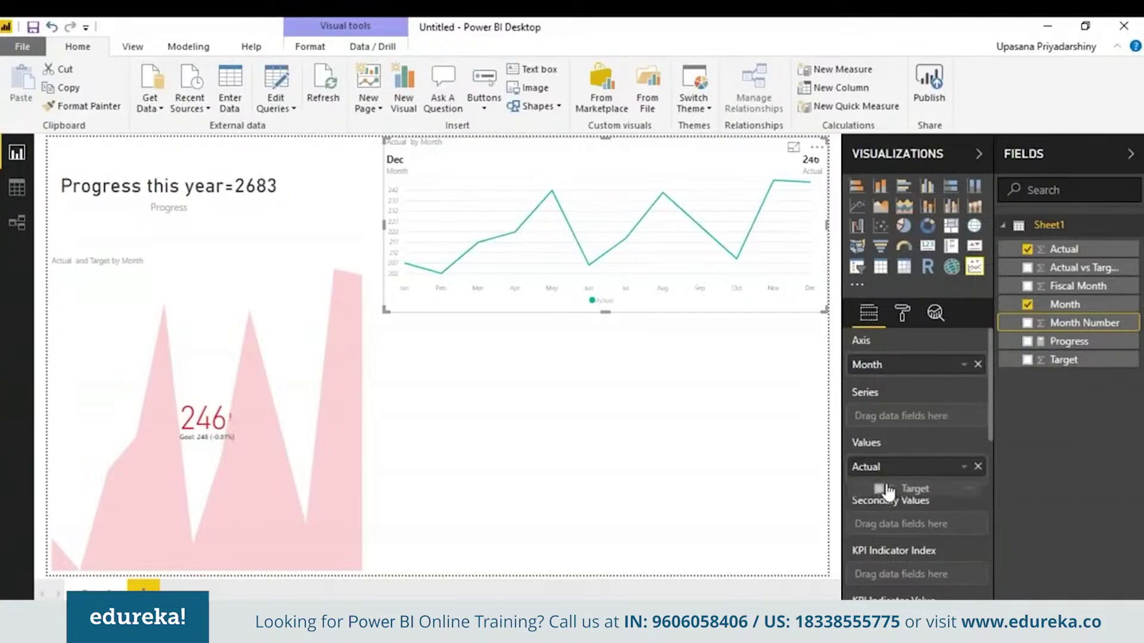
left_click_drag(952, 495, 894, 497)
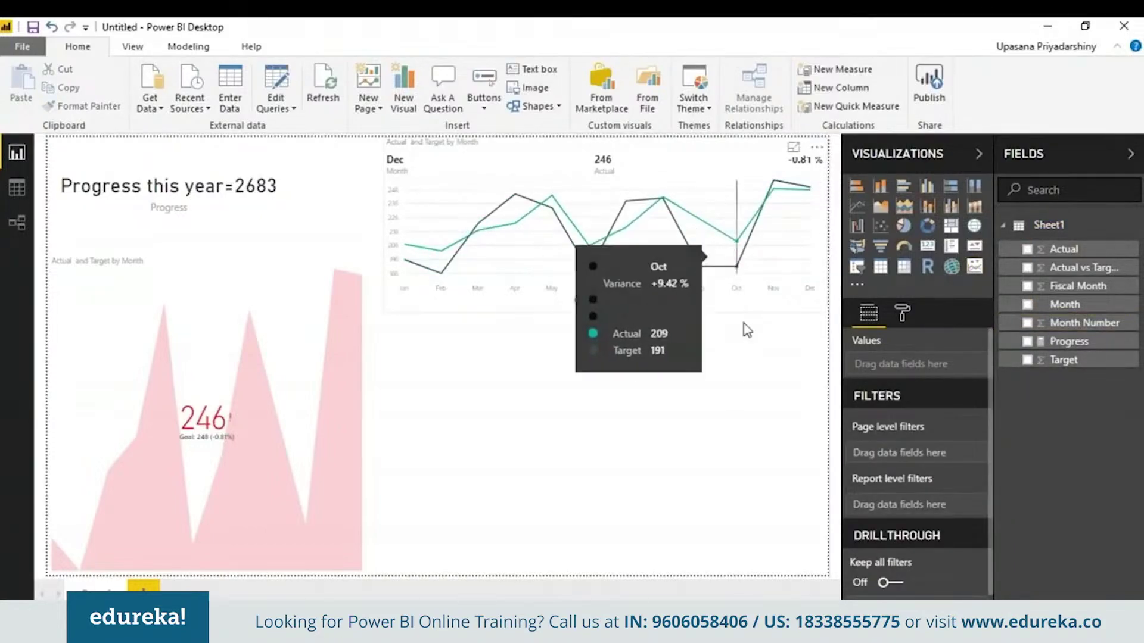
left_click(912, 318)
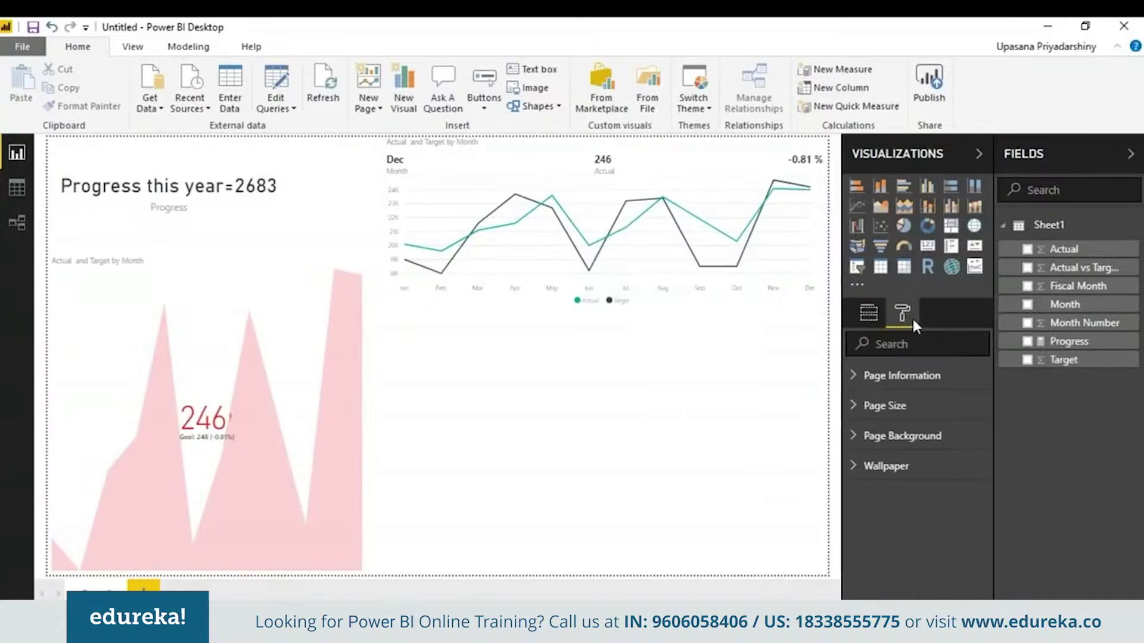
mouse_move(626, 202)
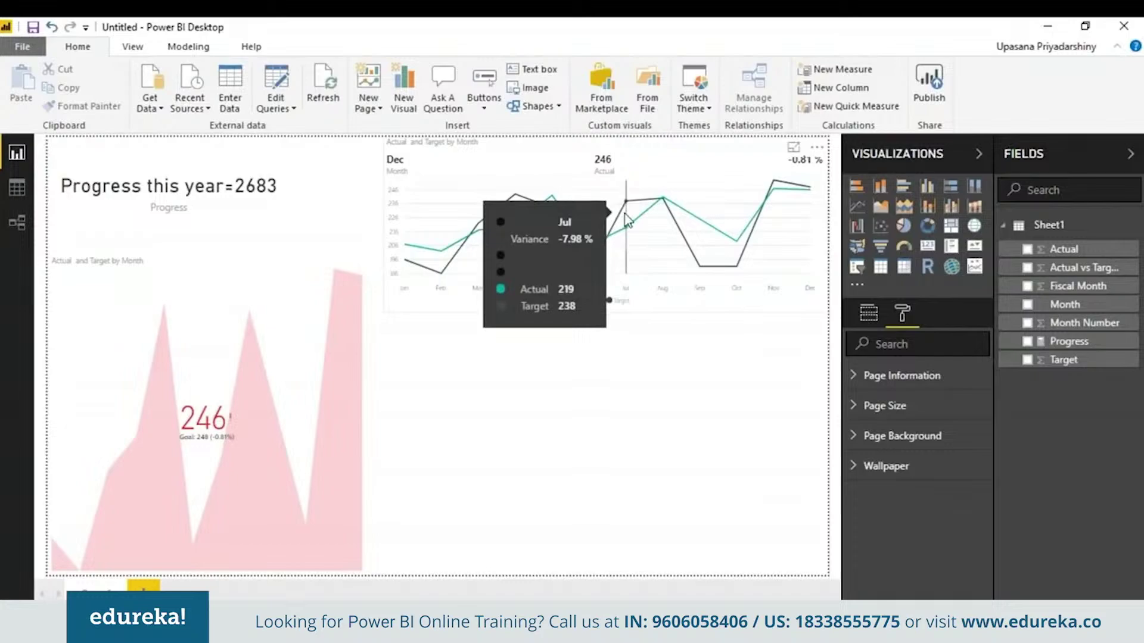
Step: Replace the Power KPI chart's title text with 'KPI'
left_click(664, 192)
left_click(960, 376)
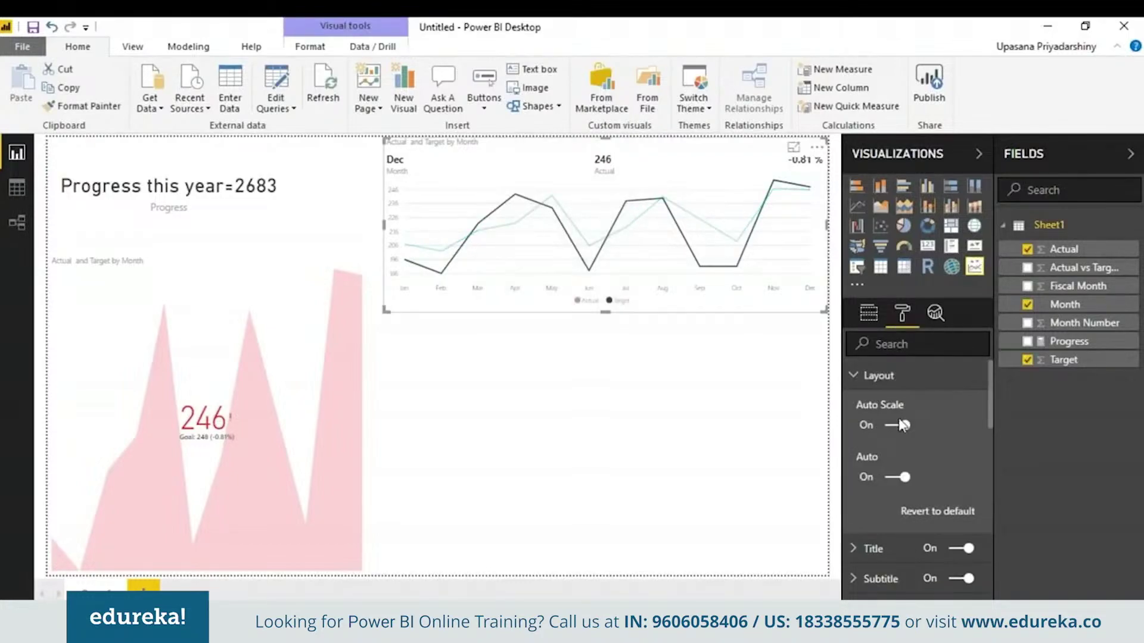
left_click(882, 375)
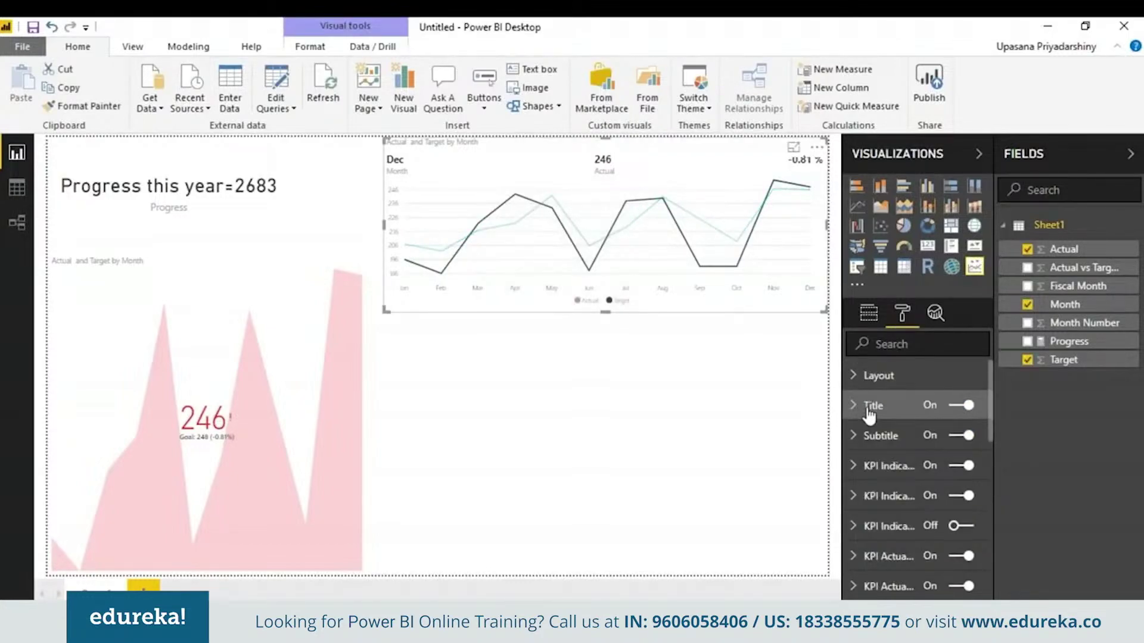
left_click(871, 406)
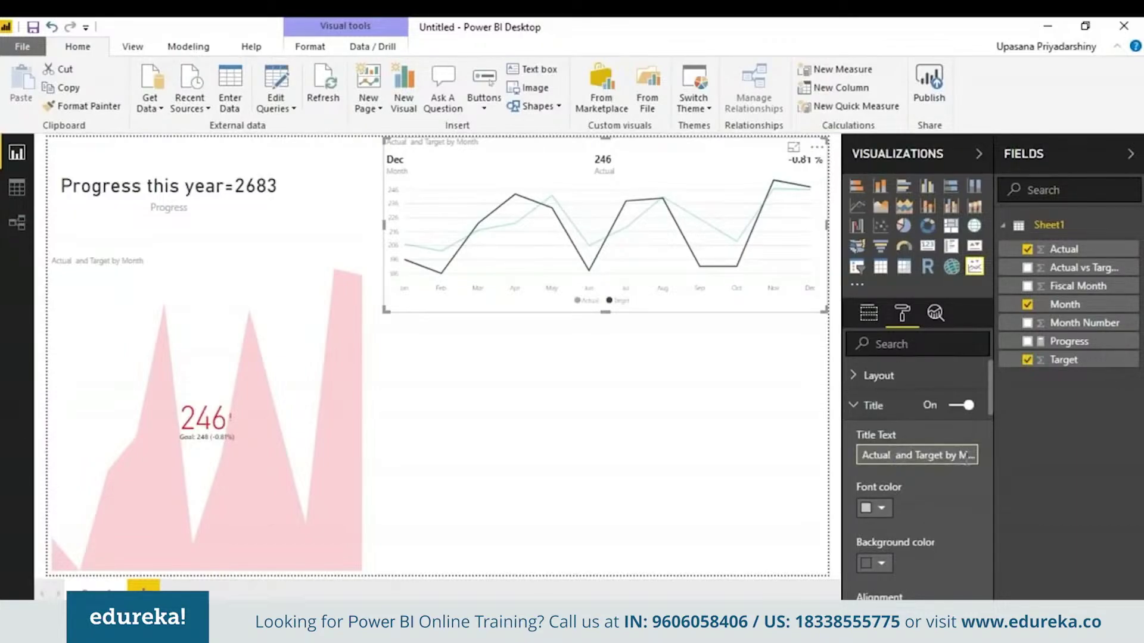
triple_click(884, 456)
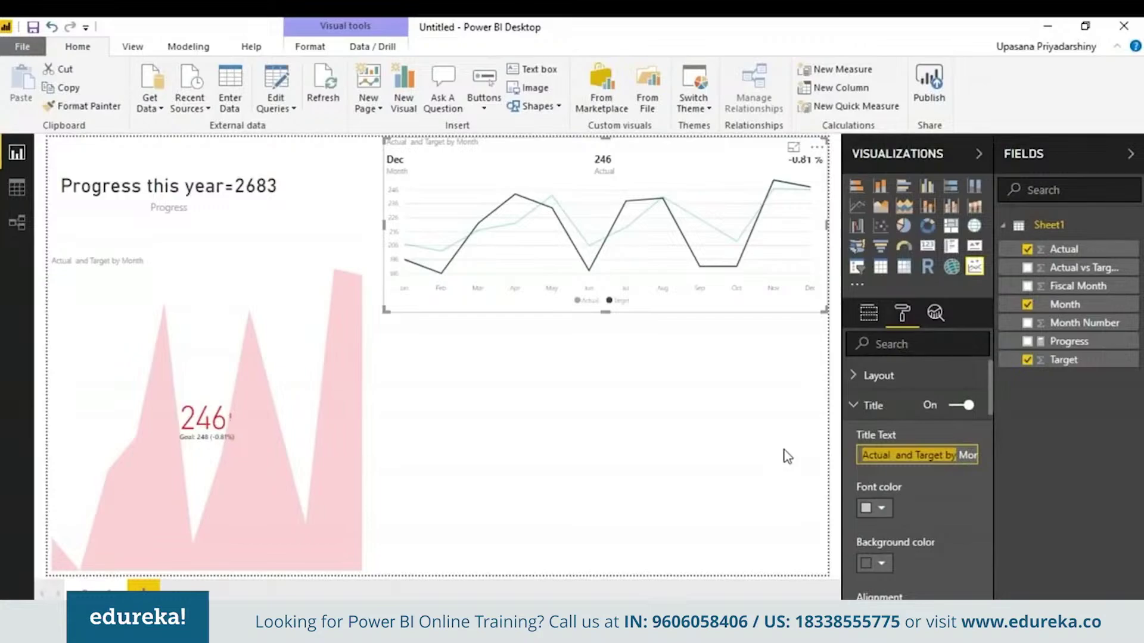
type("th")
key("BackSpace")
key("BackSpace")
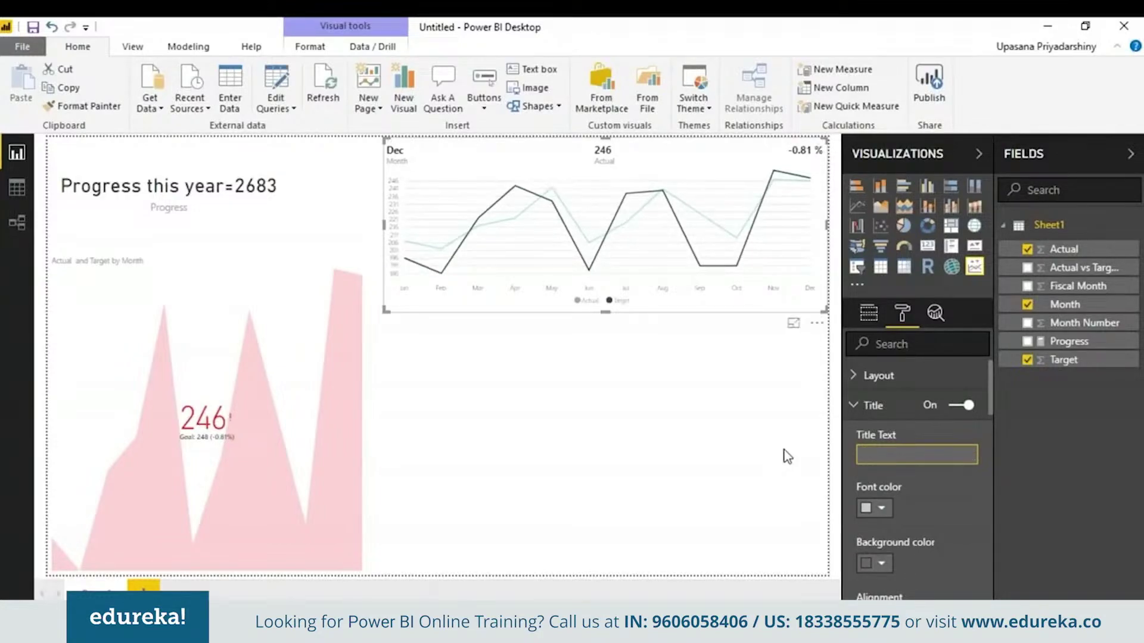
type("KPI")
scroll(991, 381, "down", 10)
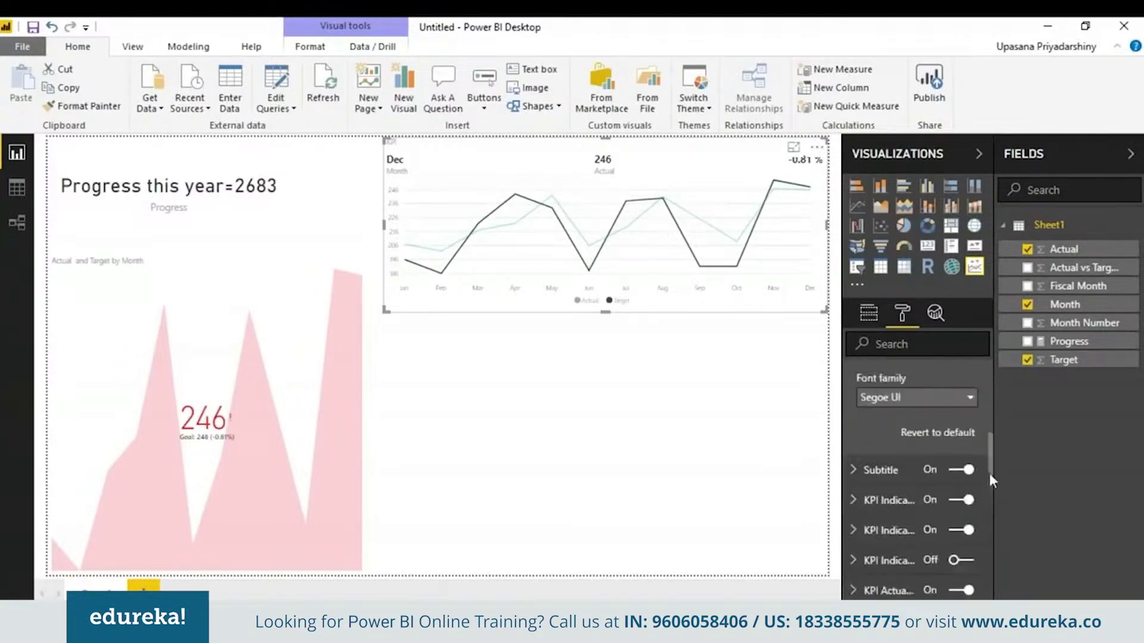
scroll(989, 387, "down", 5)
scroll(984, 404, "up", 12)
scroll(984, 404, "up", 5)
left_click(869, 312)
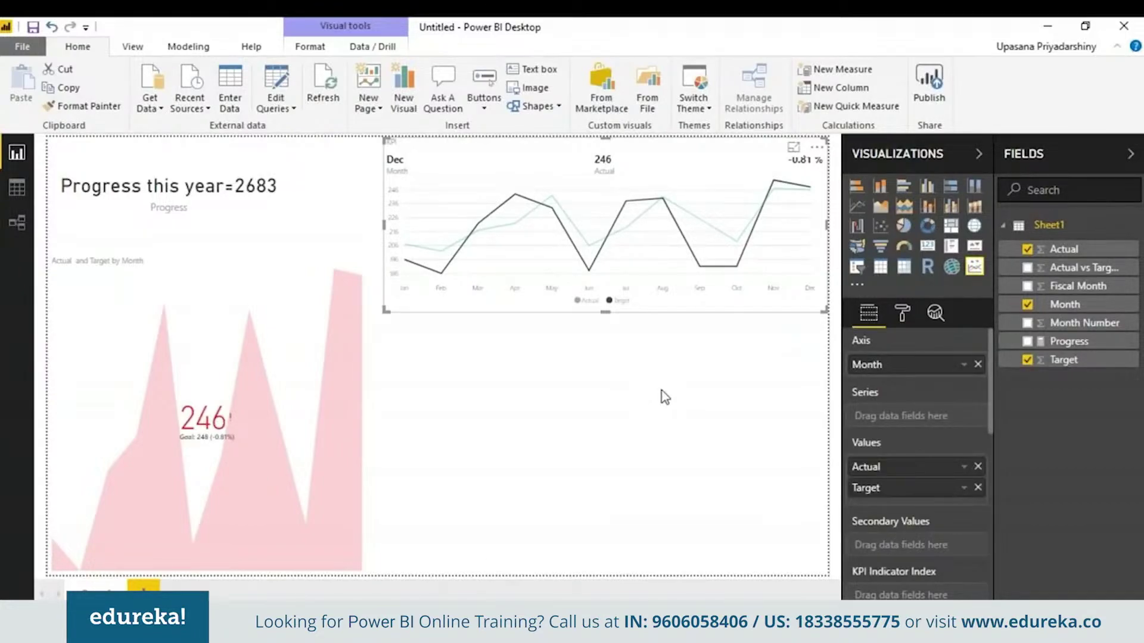
Step: Add the KPI Indicator visual from the marketplace's KPIs category and confirm the import
left_click(709, 383)
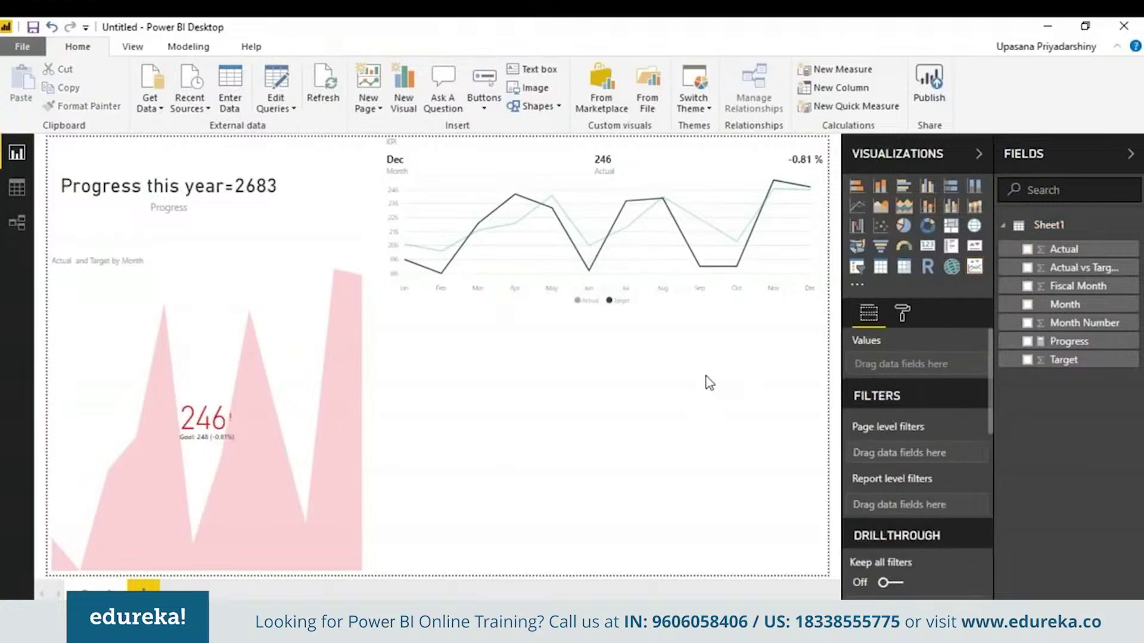
left_click(615, 109)
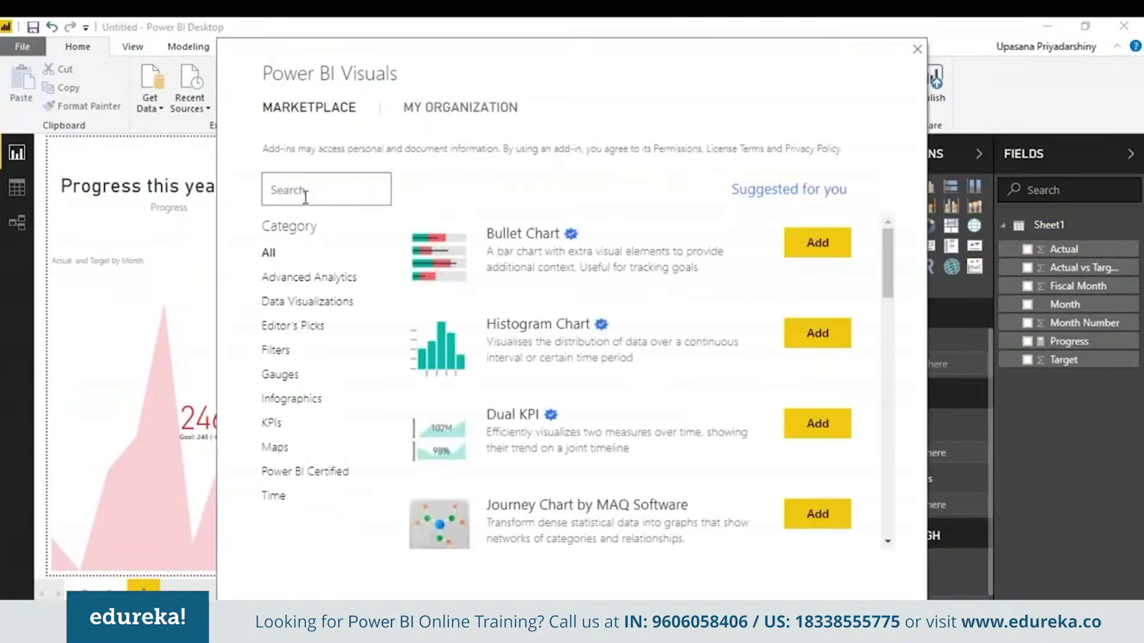
left_click(273, 422)
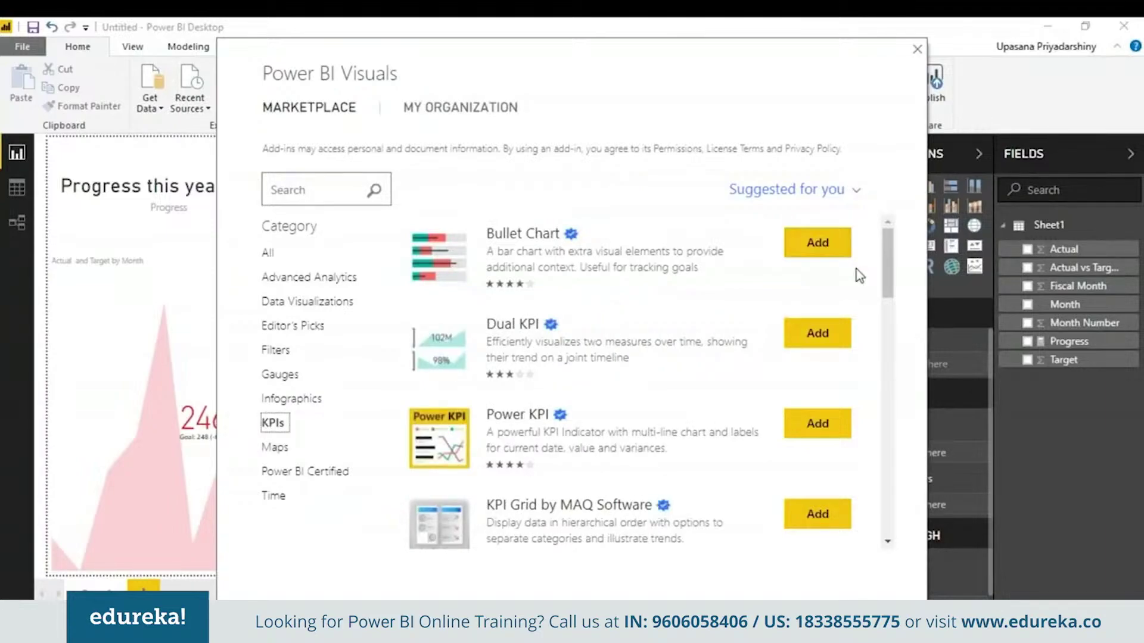
mouse_move(894, 270)
left_mouse_down()
mouse_move(921, 440)
mouse_move(958, 563)
left_mouse_up()
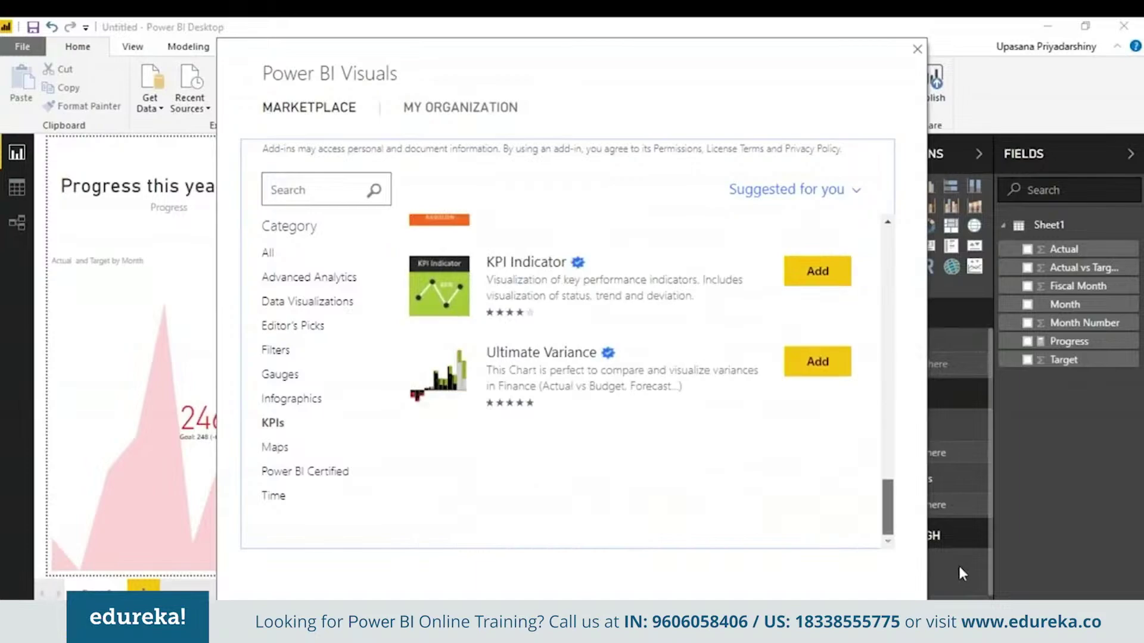
left_click(826, 282)
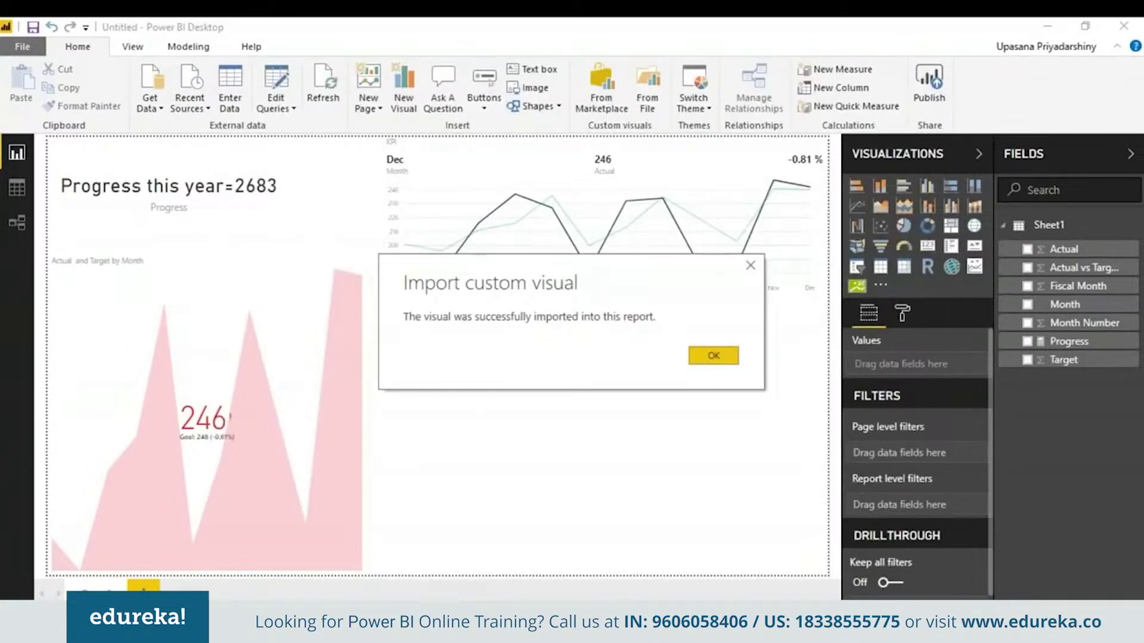
left_click(728, 352)
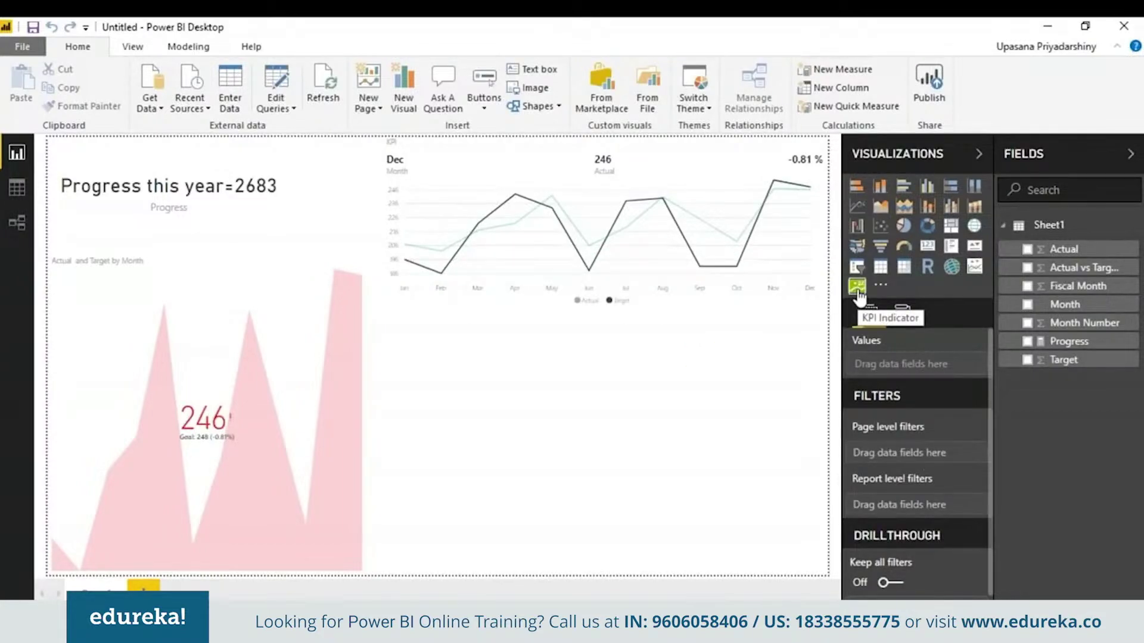
Step: Place a KPI Indicator below the line chart with Actual, Target, and Actual as trend axis, sized to fit
left_click(858, 287)
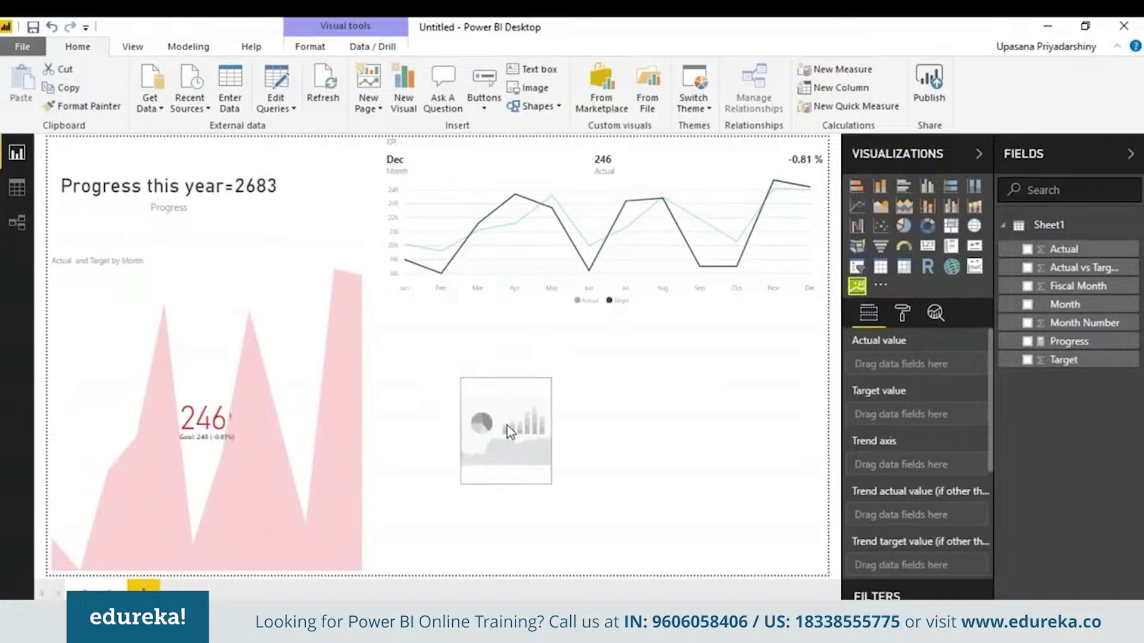
left_click_drag(491, 431, 445, 356)
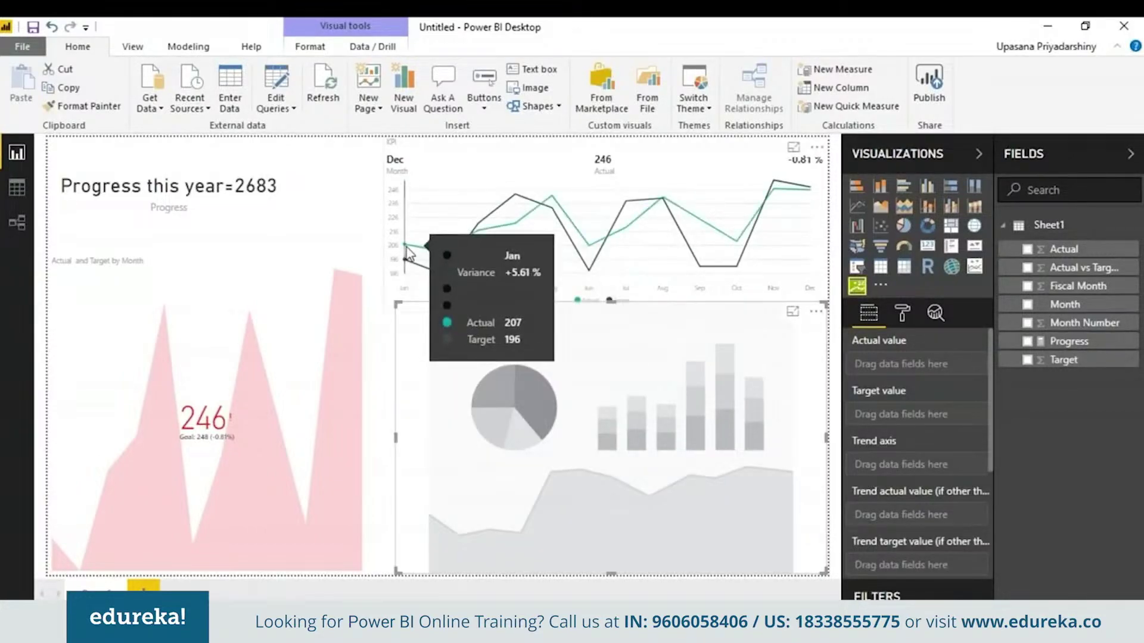
left_click_drag(1063, 249, 929, 376)
left_click_drag(1064, 359, 900, 416)
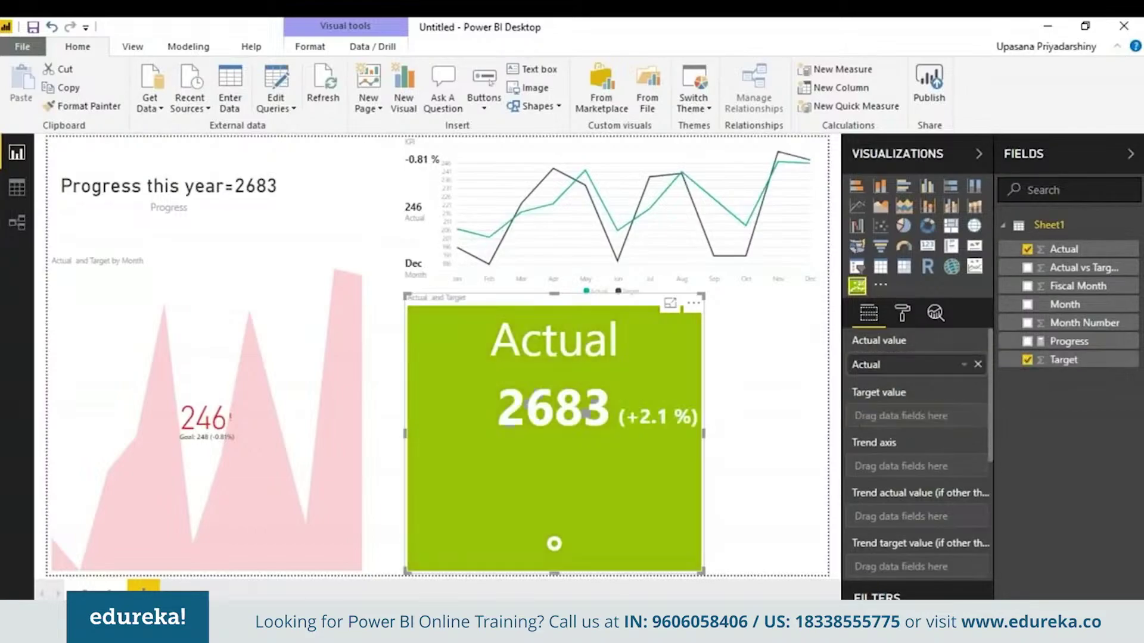
left_click_drag(1066, 342, 1085, 352)
left_click_drag(1063, 249, 911, 468)
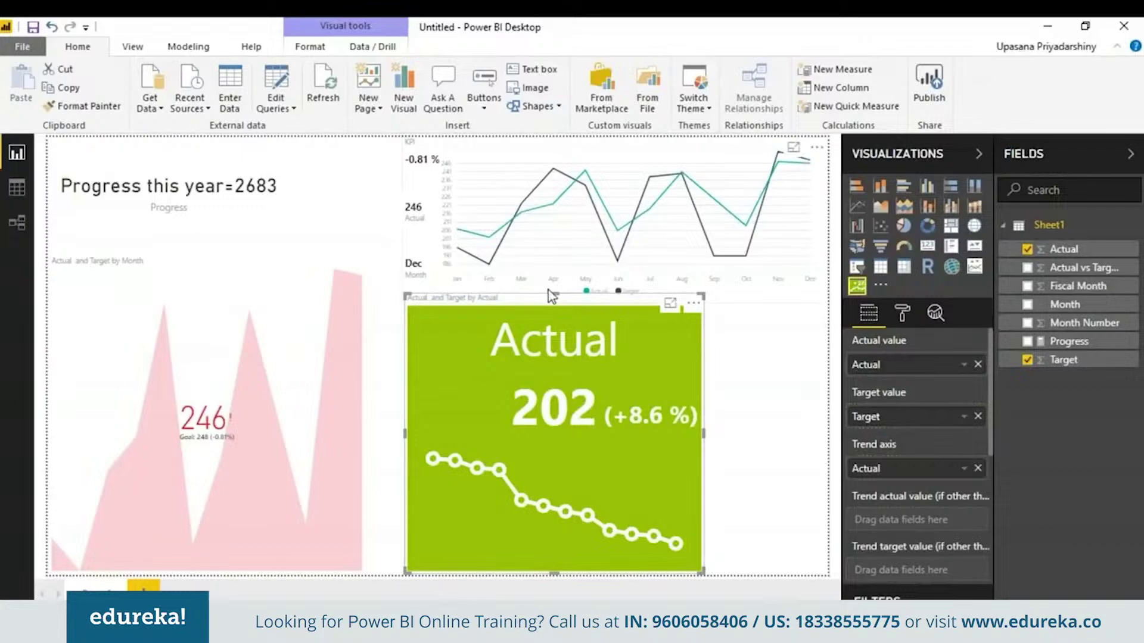
left_click_drag(554, 296, 557, 312)
left_click_drag(703, 442, 679, 454)
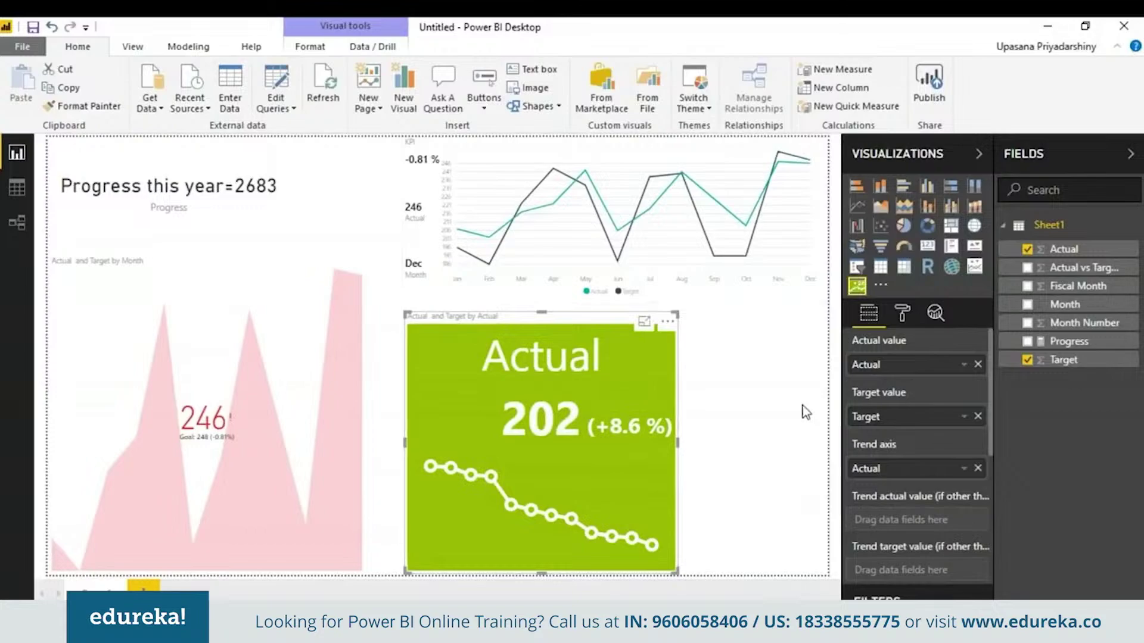
Step: Set the KPI Indicator's chart type to Bar, keeping 'Increasing is better' banding
left_click(901, 314)
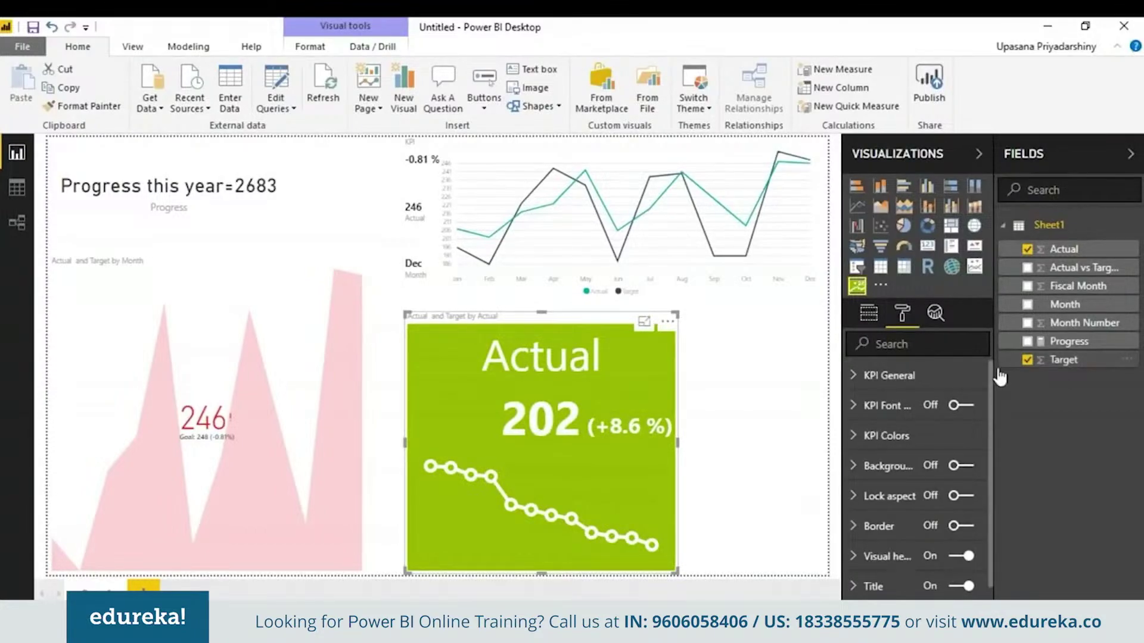
left_click_drag(989, 367, 996, 429)
left_click(888, 366)
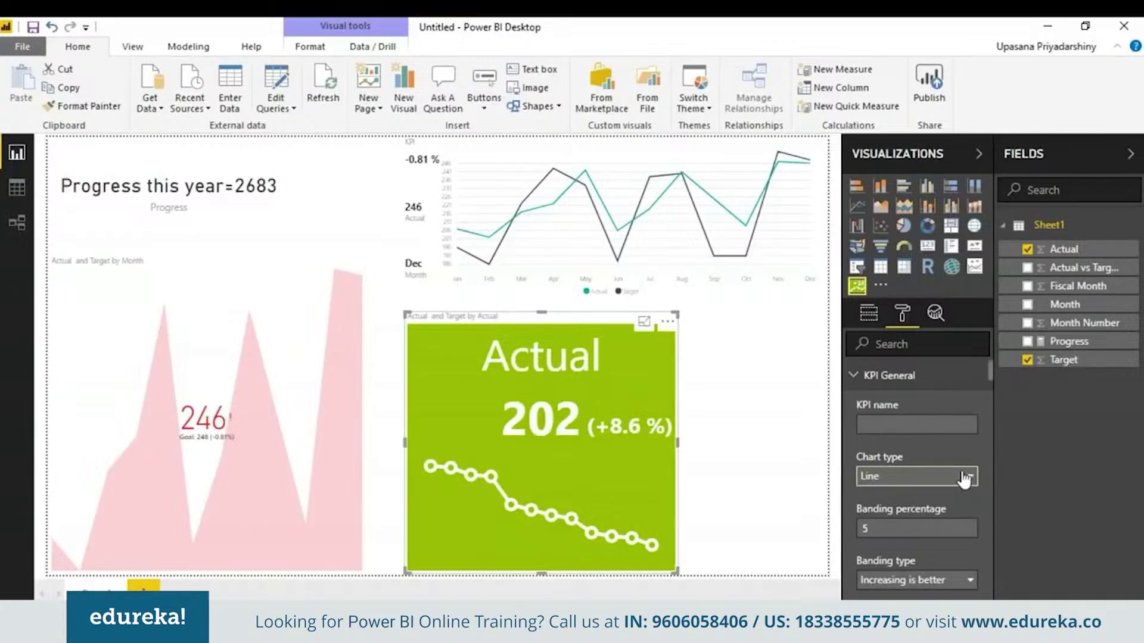
left_click(964, 479)
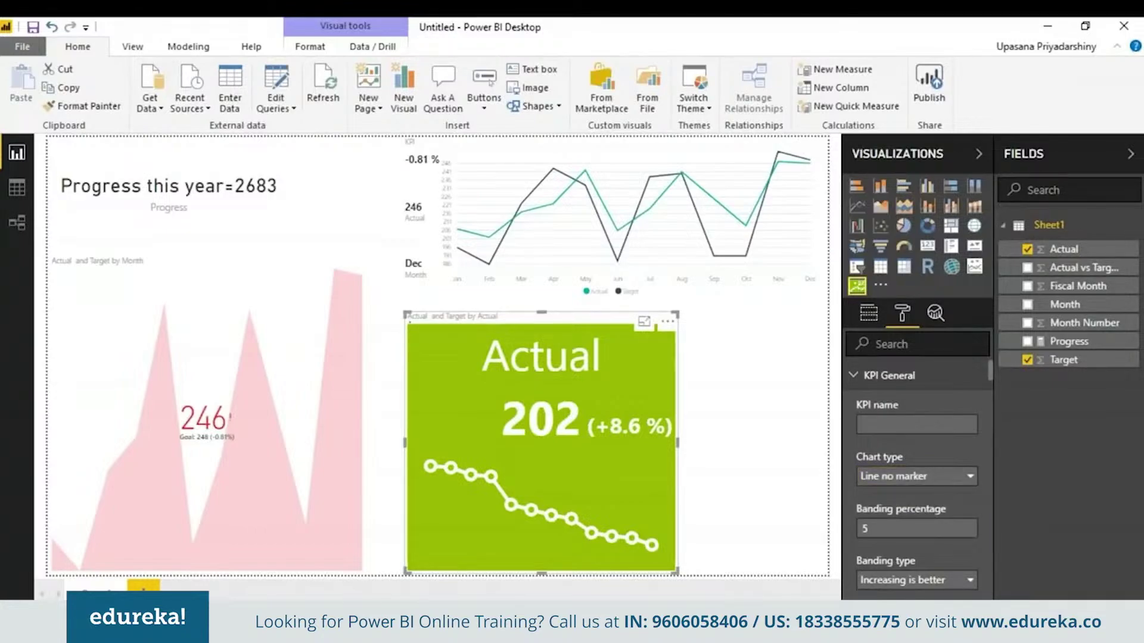
left_click(959, 514)
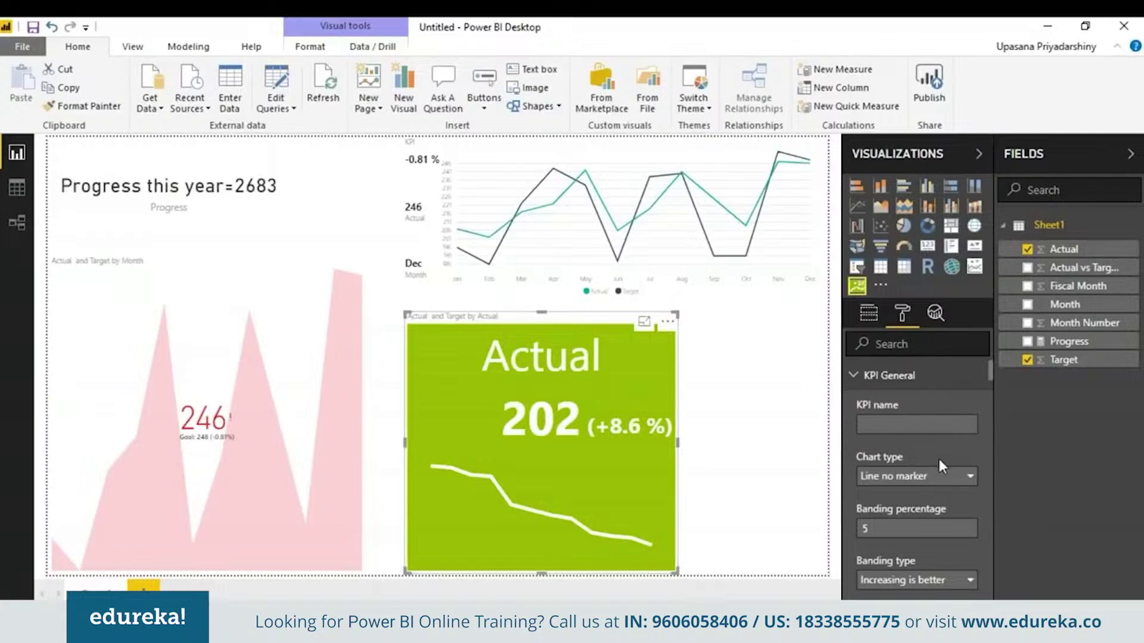
left_click(938, 476)
left_click(927, 542)
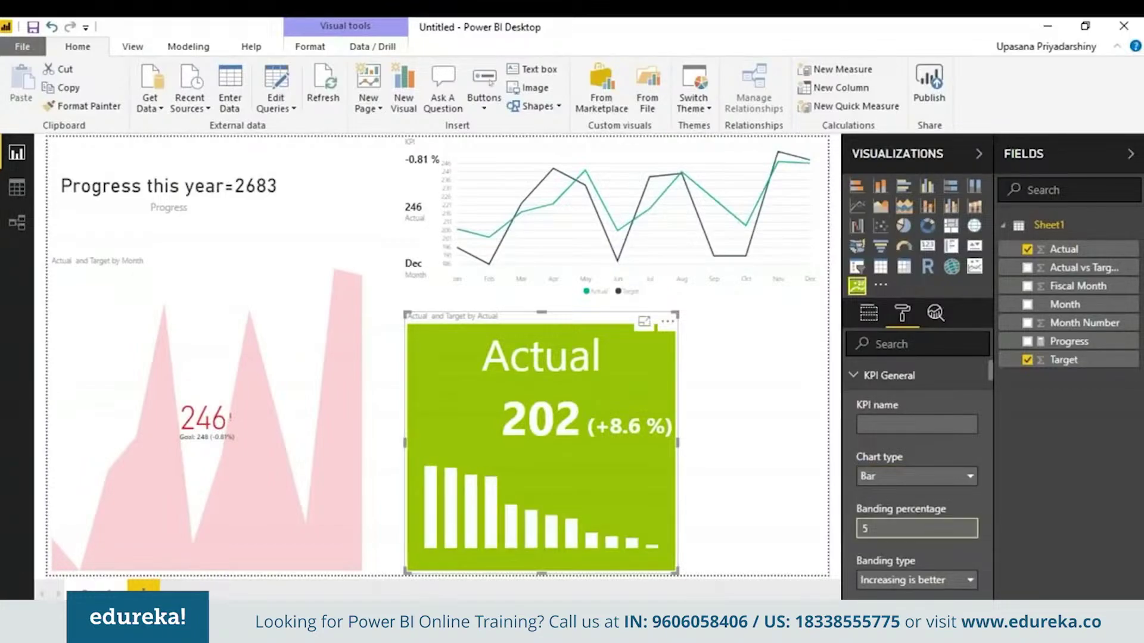
left_click(970, 581)
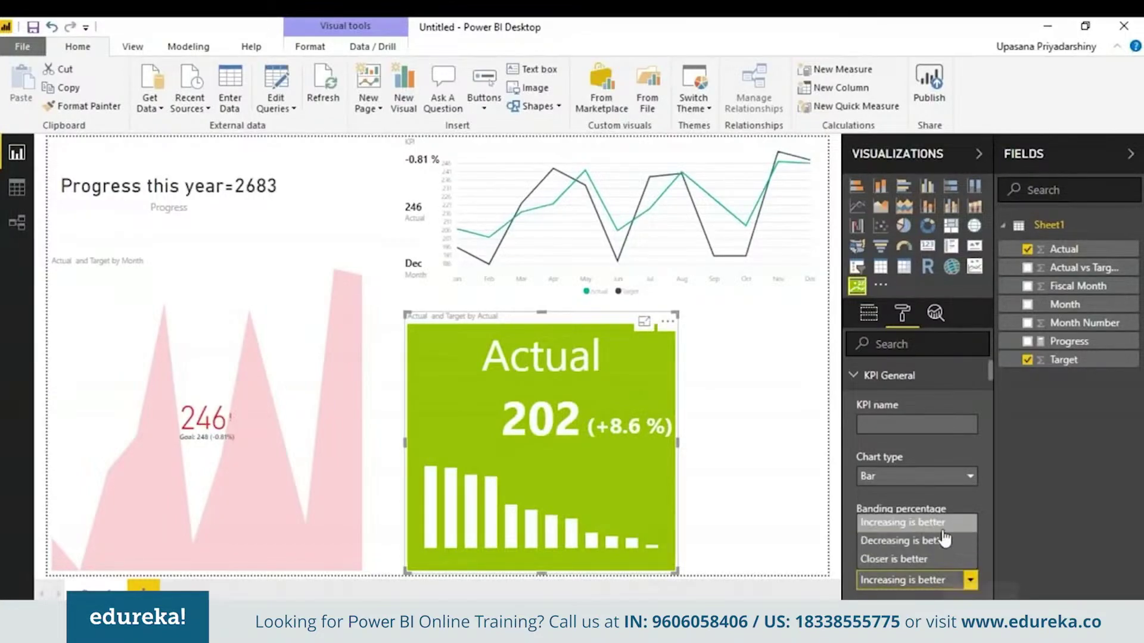
left_click(1036, 557)
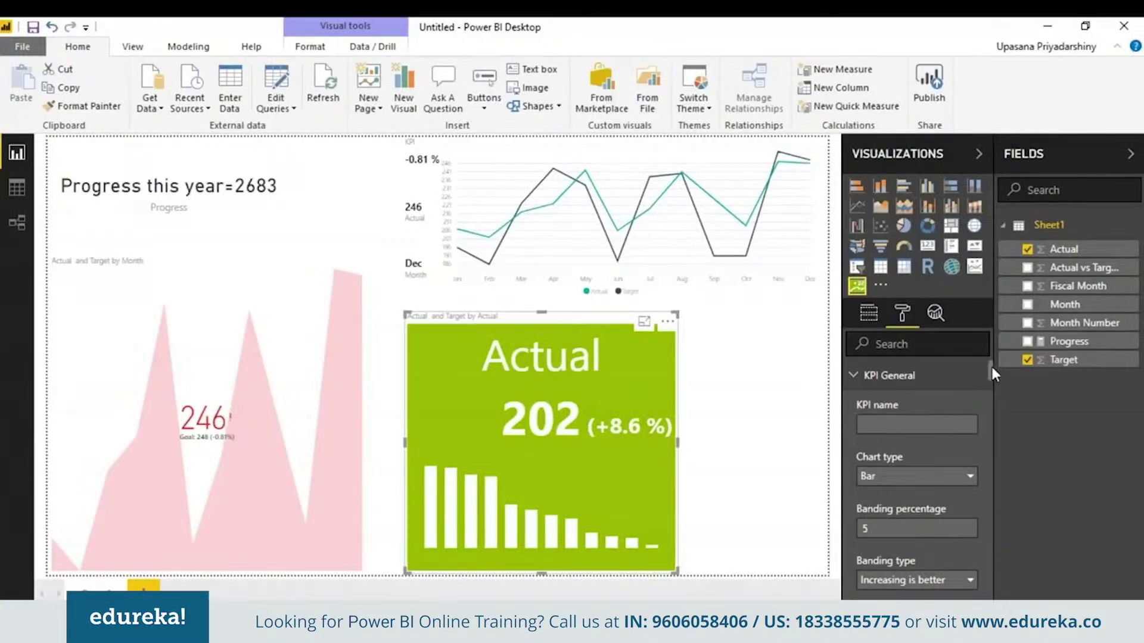
mouse_move(991, 368)
left_mouse_down()
mouse_move(998, 541)
mouse_move(980, 374)
mouse_move(981, 574)
mouse_move(981, 376)
left_mouse_up()
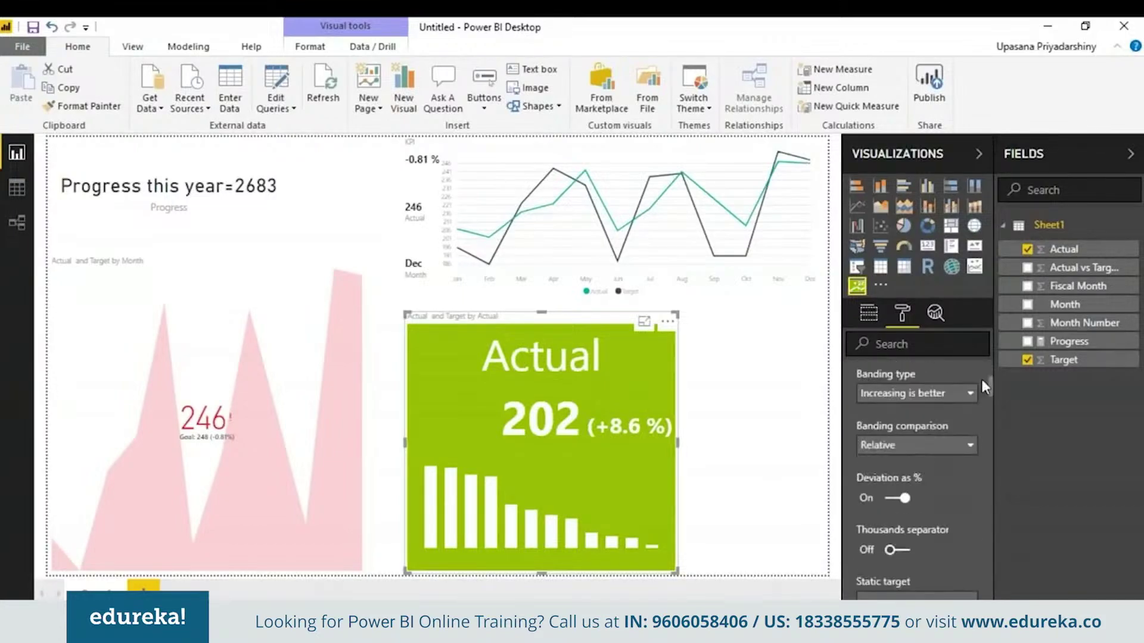
Step: Add a Month slicer to the right of the KPI Indicator
left_click(857, 266)
left_click_drag(335, 191, 755, 451)
left_click(1027, 304)
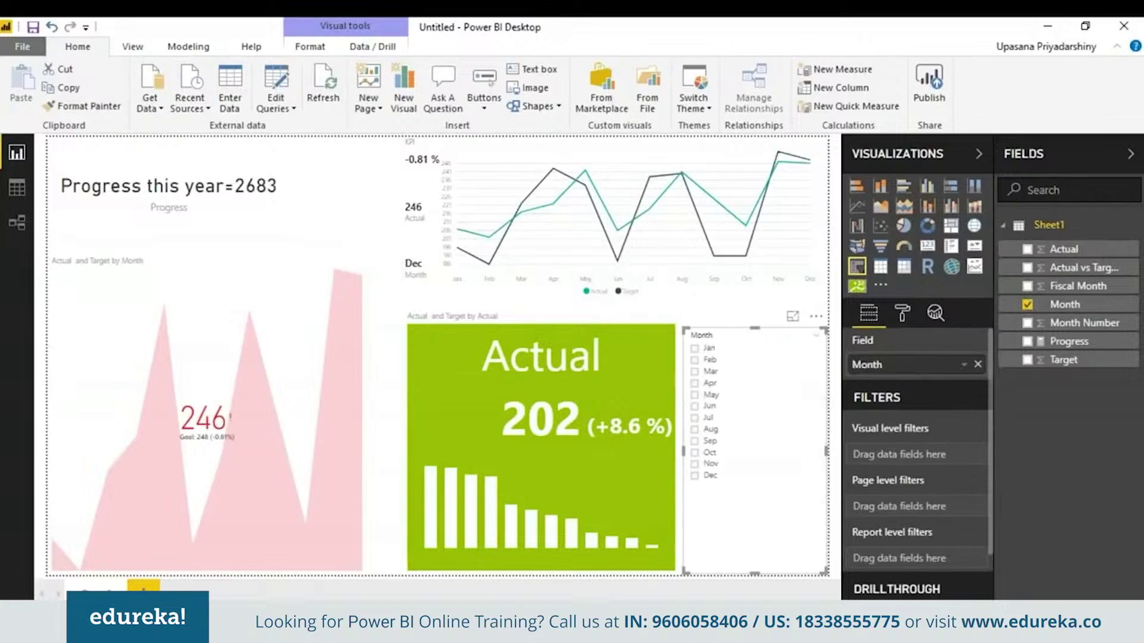
left_click(695, 348)
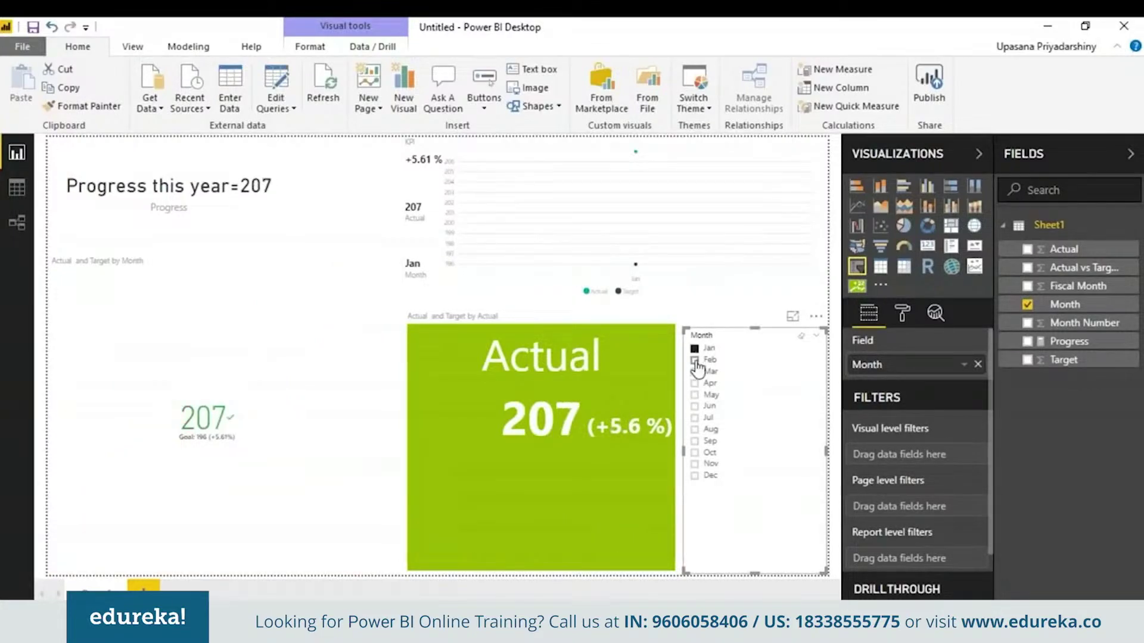
left_click(695, 360)
left_click(694, 348)
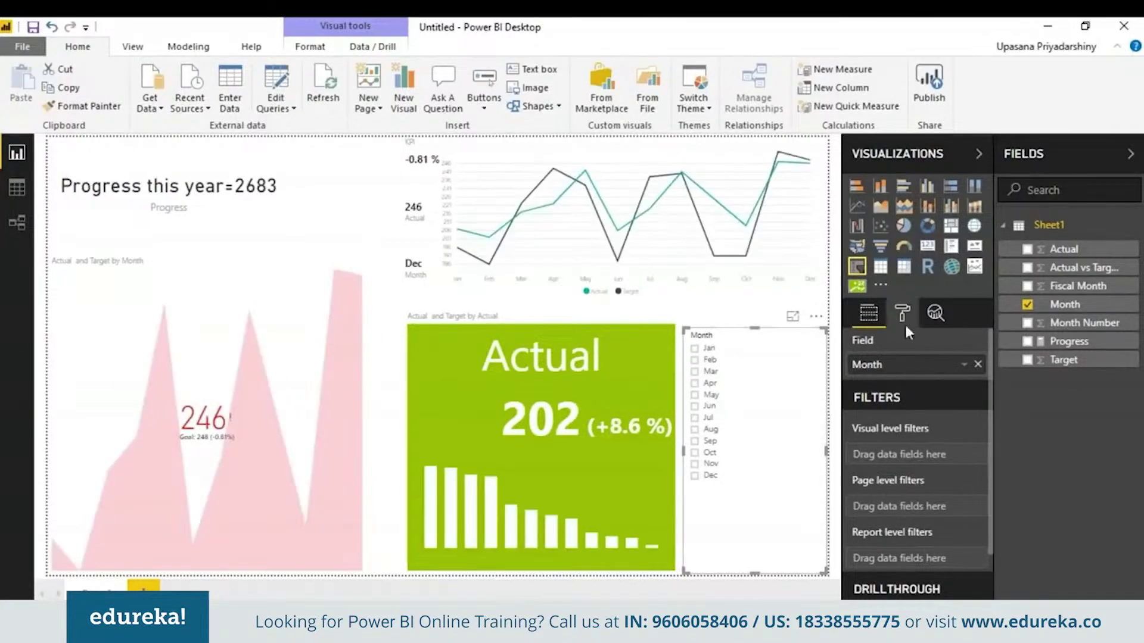
Step: Turn off the slicer's Single Select and tick the months from Jan through Dec
left_click(902, 313)
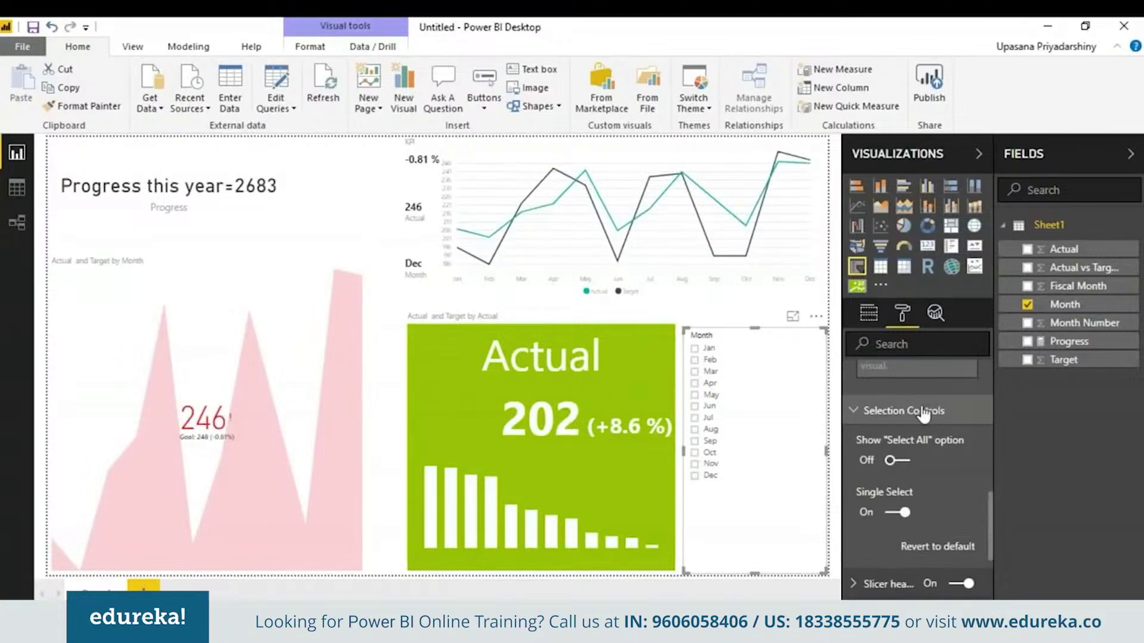
left_click(898, 512)
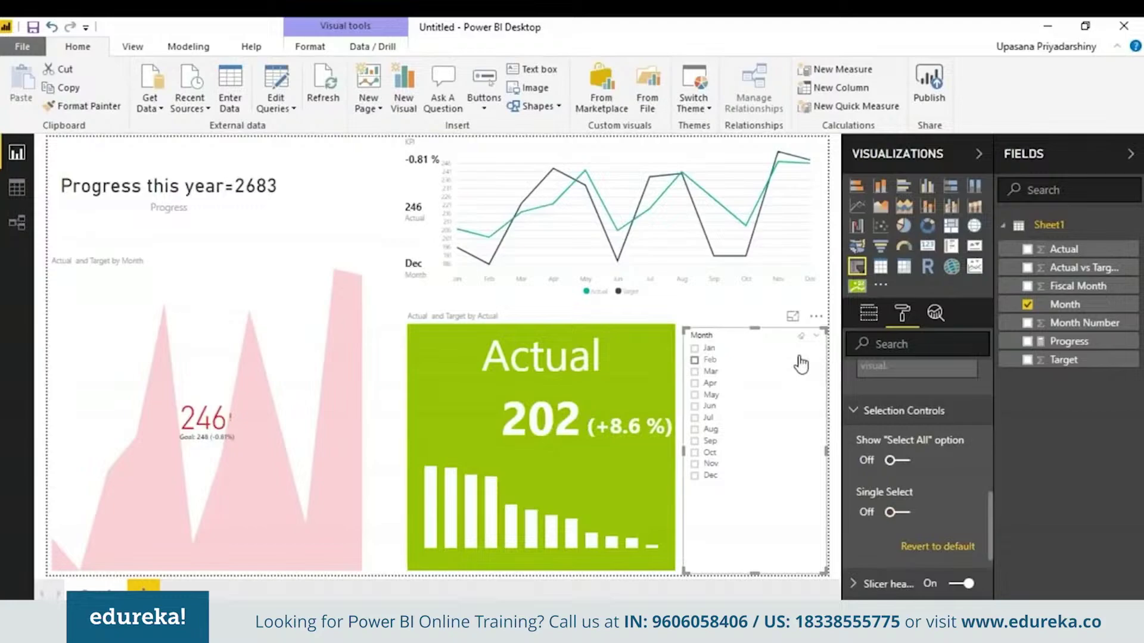
left_click(694, 349)
left_click(694, 360)
left_click(694, 371)
left_click(695, 395)
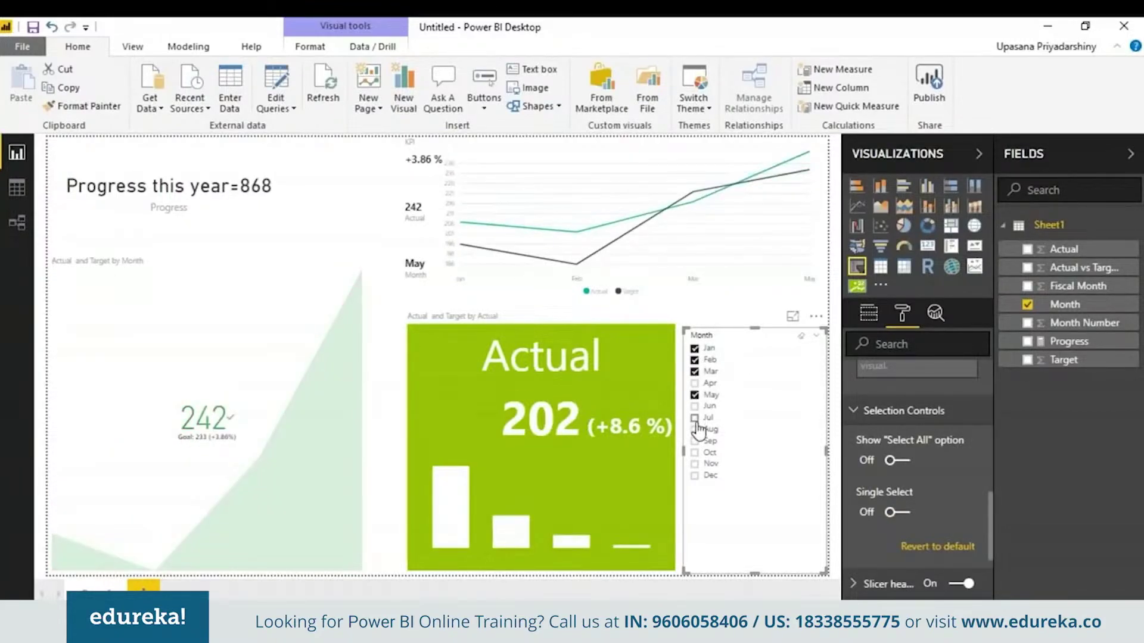
left_click(694, 407)
left_click(695, 429)
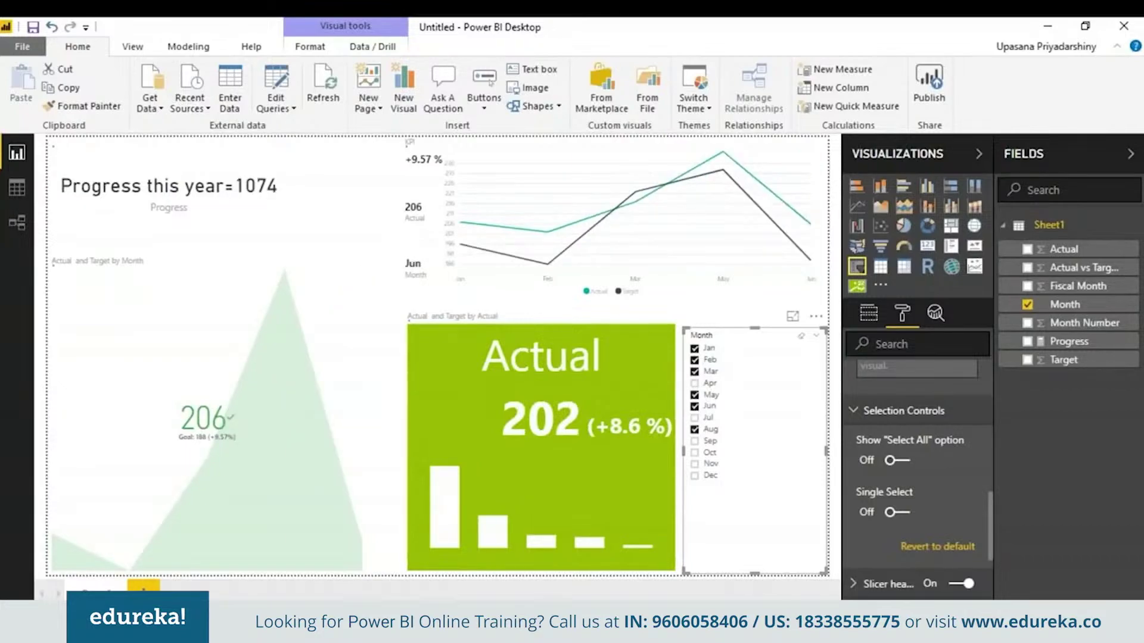
left_click(694, 417)
left_click(694, 441)
left_click(694, 452)
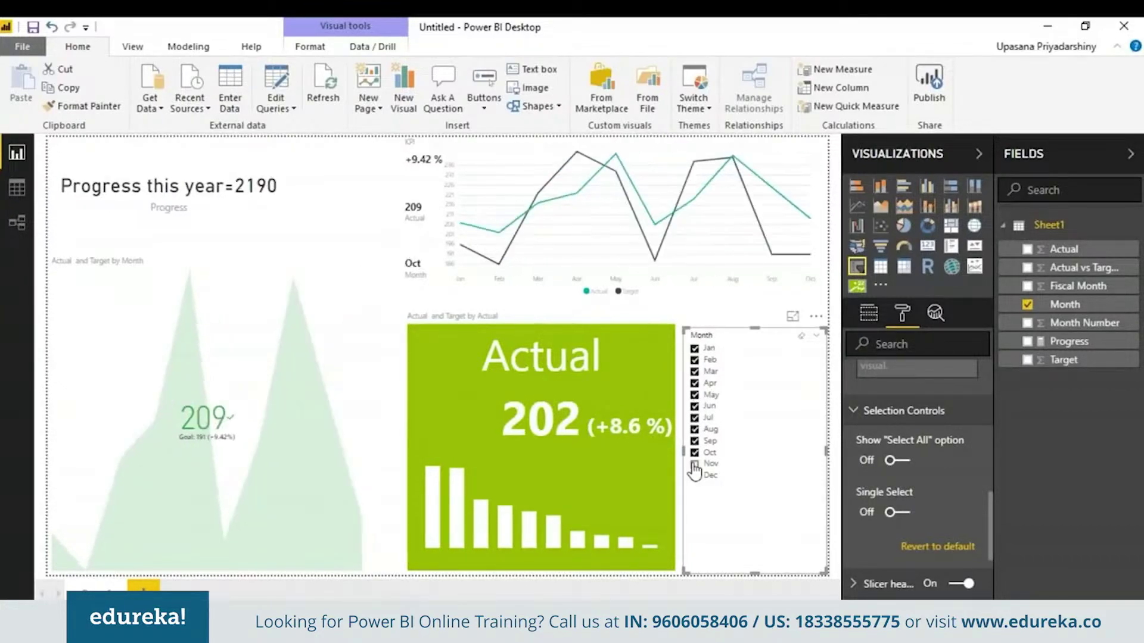
left_click(695, 464)
left_click(695, 475)
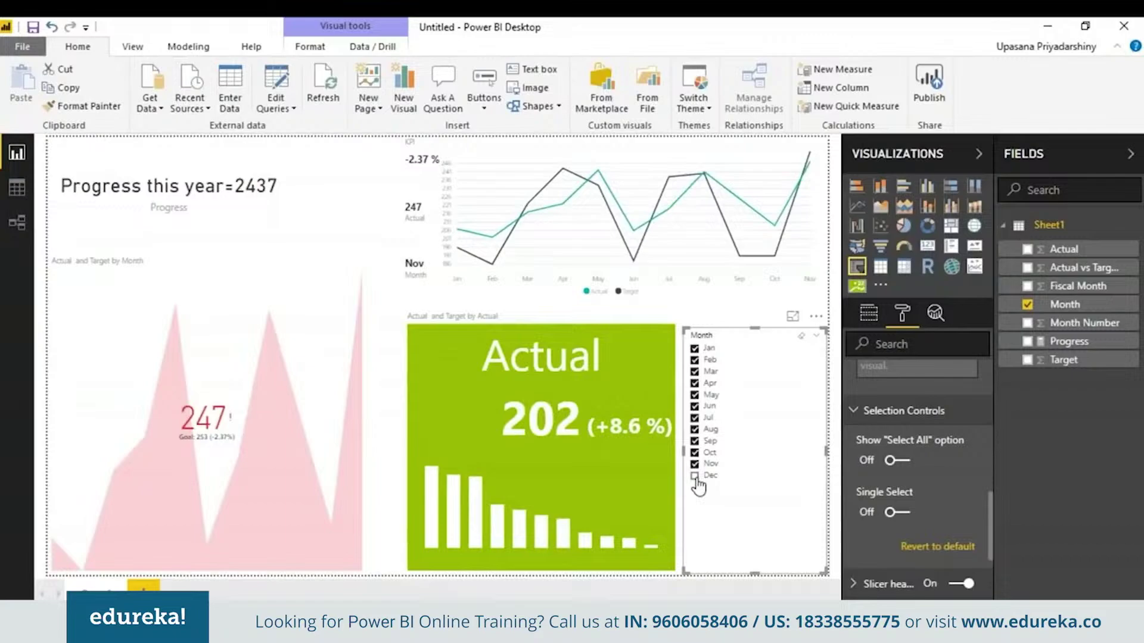